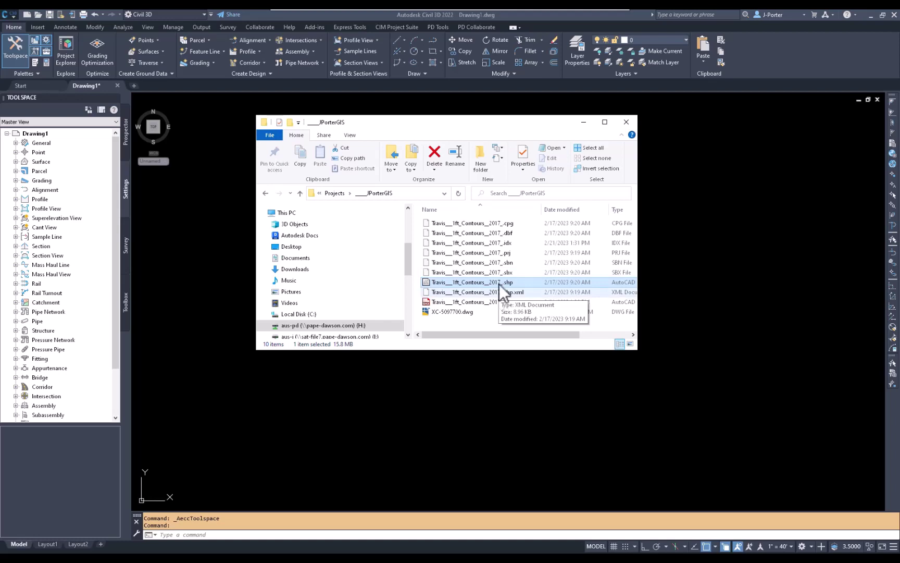
Step: Return to the empty Civil 3D drawing after reviewing the Travis contour shapefiles
click(360, 422)
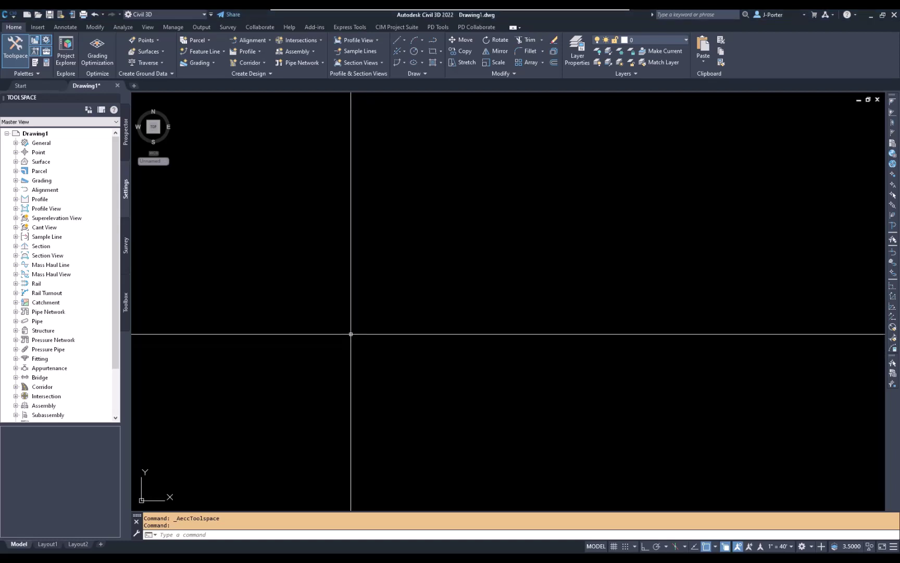
Step: Close the Toolspace, show the Map Task Pane on Map Explorer, and enter MAPIMPORT
click(16, 52)
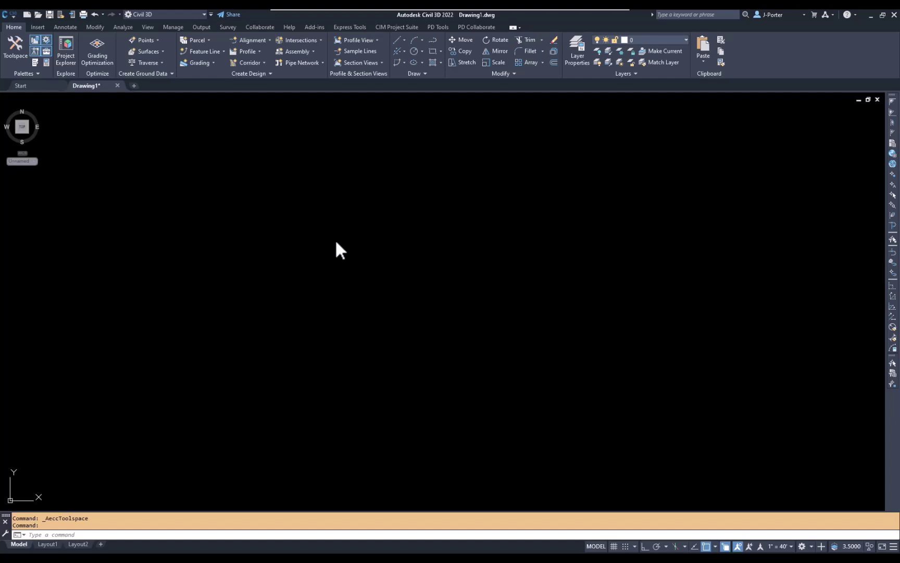
click(37, 72)
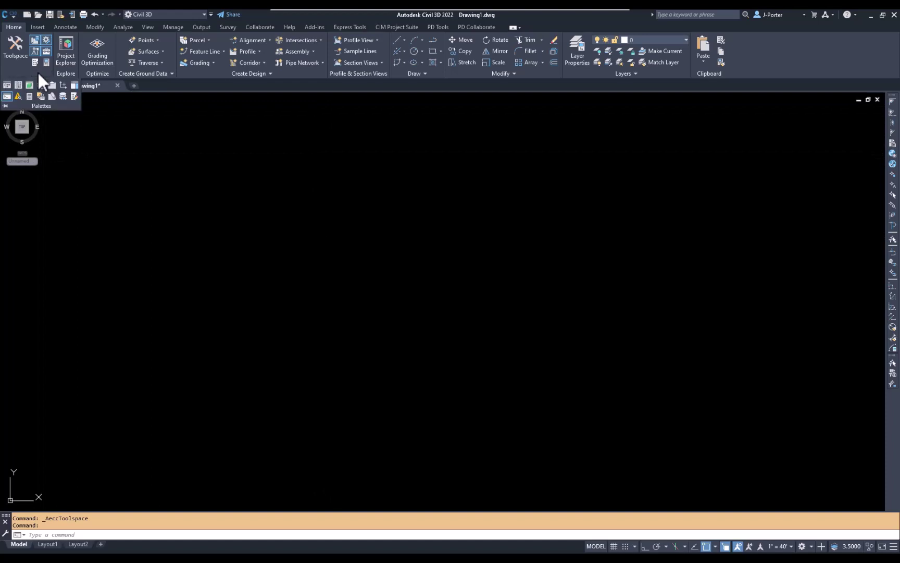
click(74, 85)
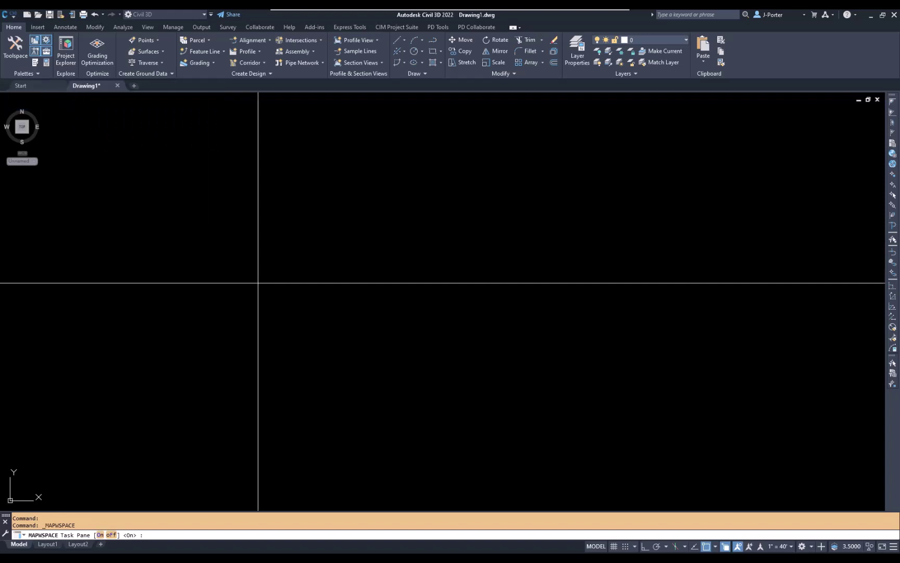
click(99, 534)
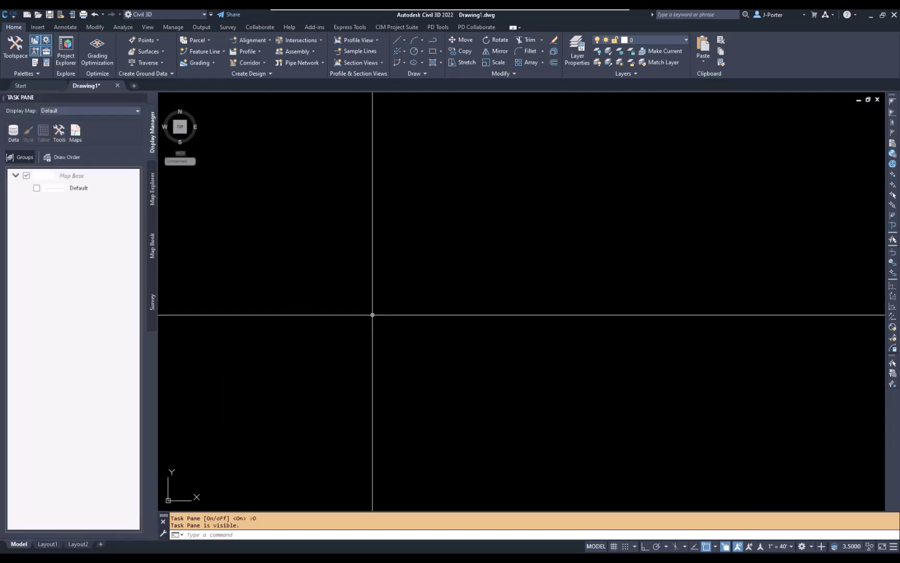
click(153, 191)
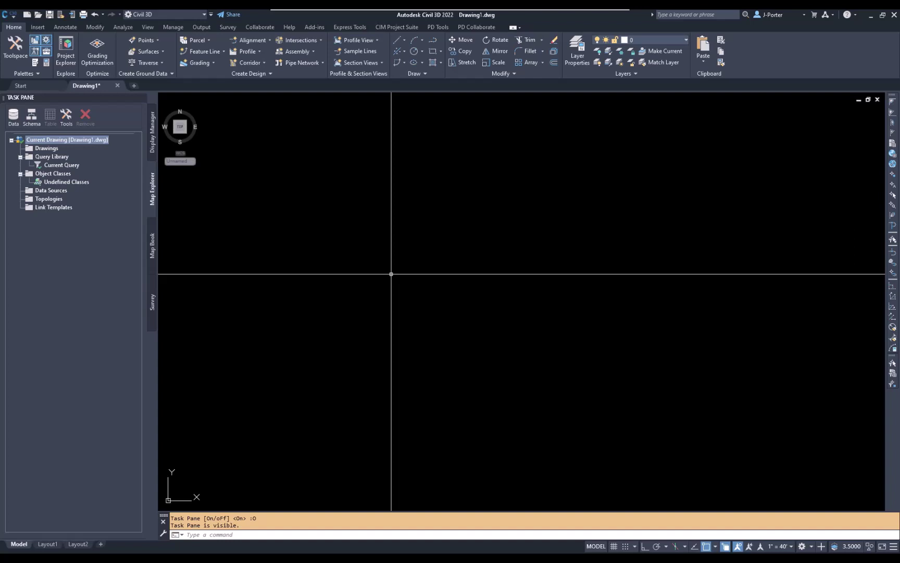
text(MAPIMPORT)
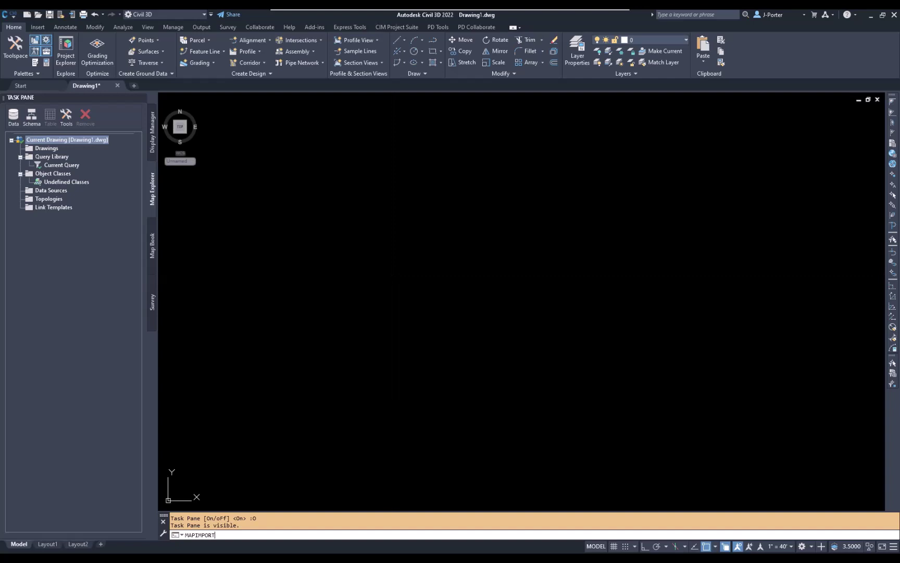
Step: Run MAPIMPORT on Travis_1ft_Contours_2017.shp from the H:\Projects GIS folder
key(Return)
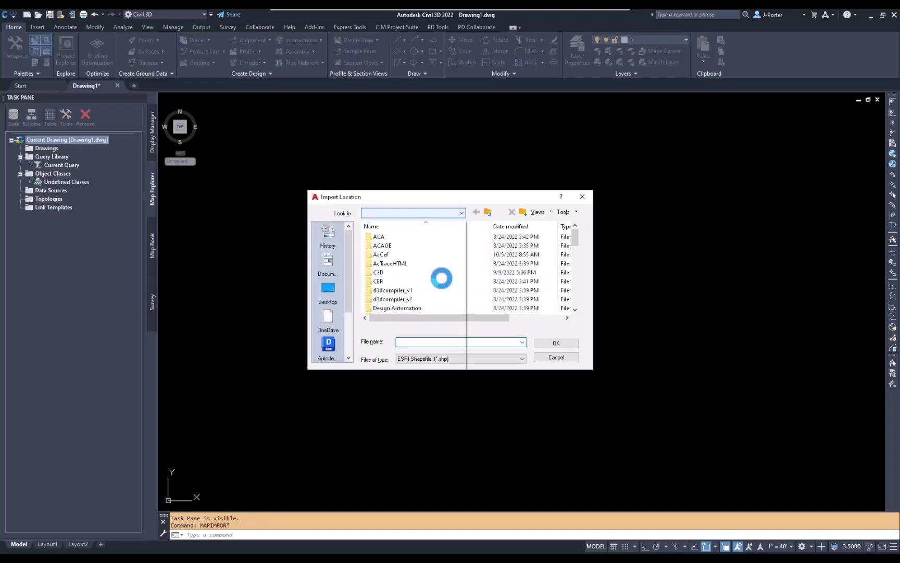
click(412, 212)
click(439, 256)
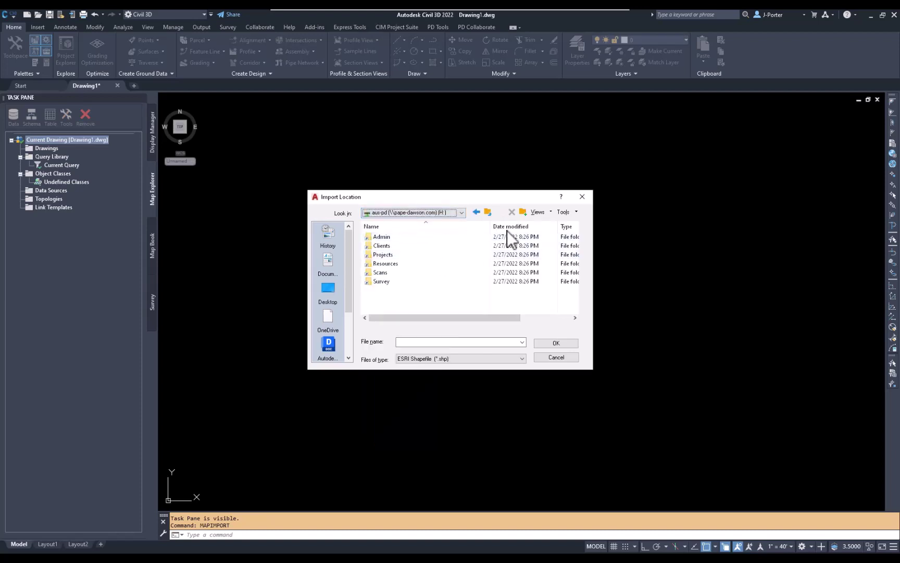
double_click(388, 255)
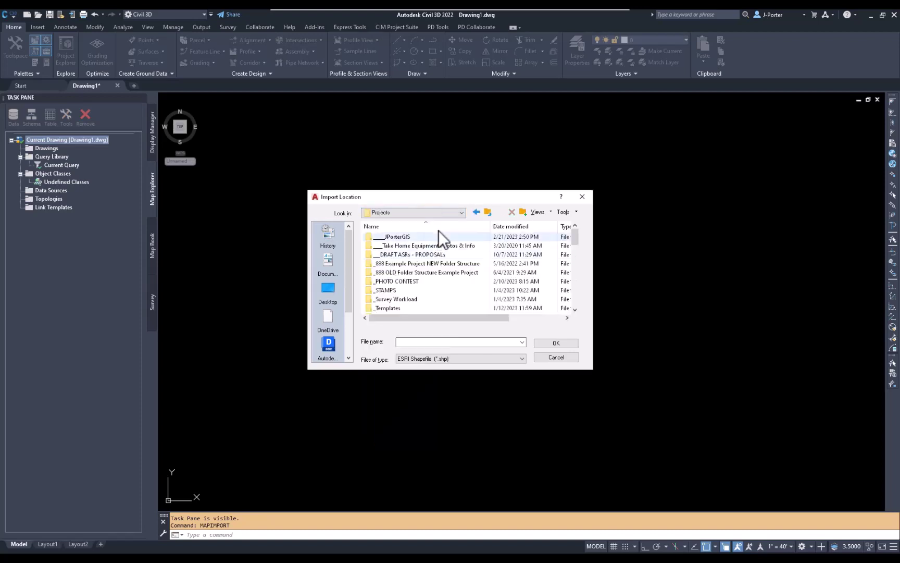
double_click(408, 237)
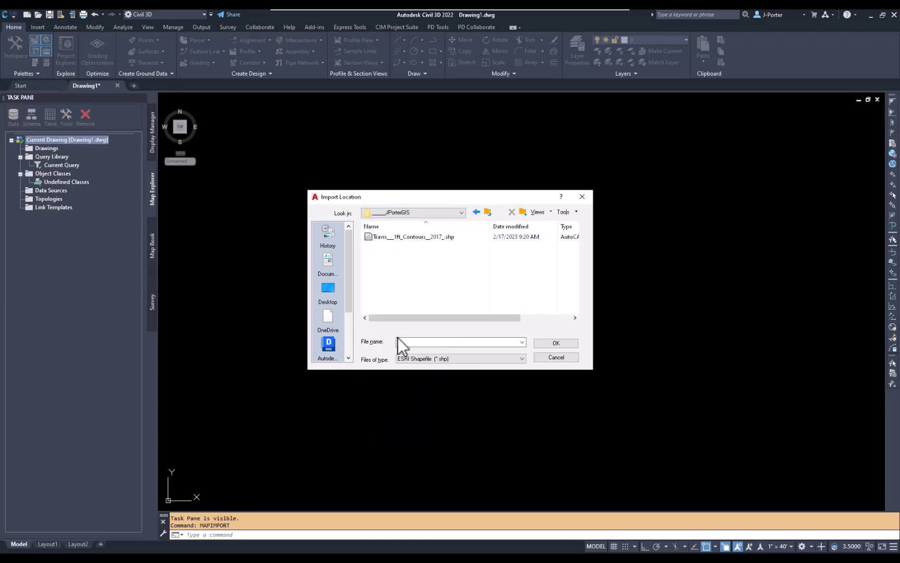
double_click(403, 237)
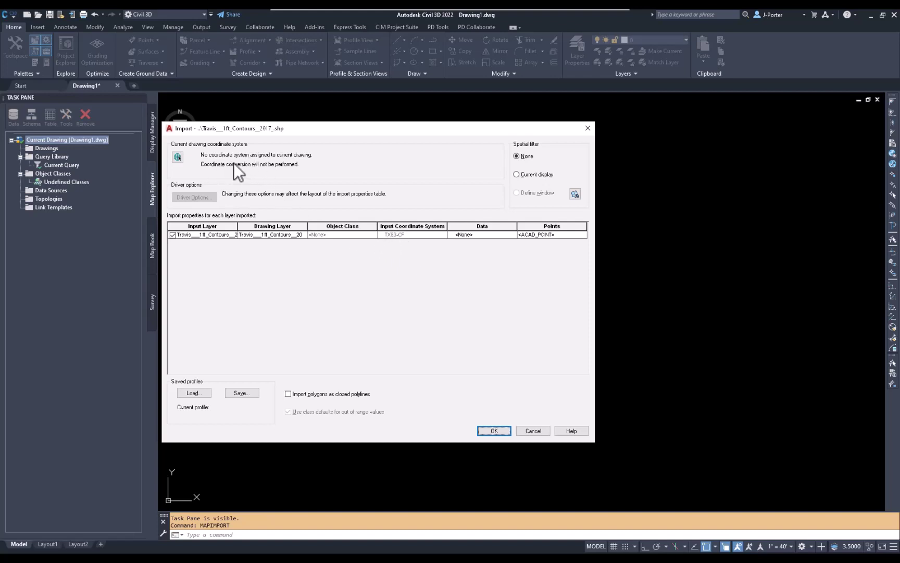
Step: Assign the drawing coordinate system TX83-CF (NAD83 Texas Central Zone, US Foot)
click(178, 158)
text(TX83)
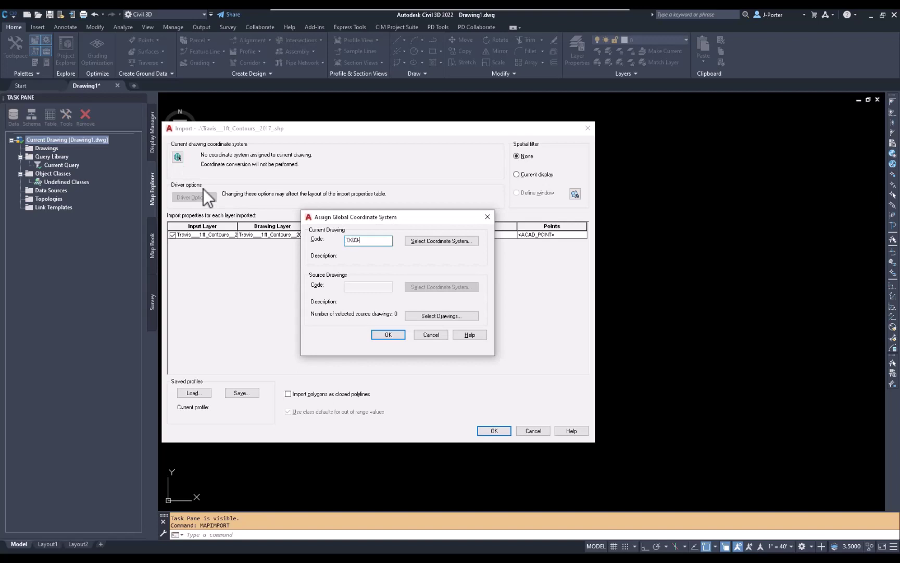
text(-CF)
click(432, 240)
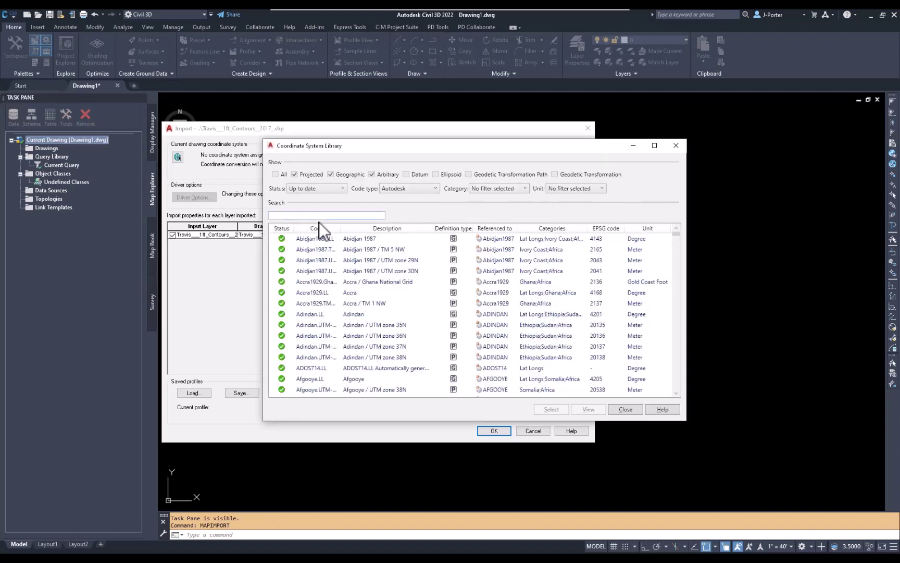
click(332, 215)
text(TX)
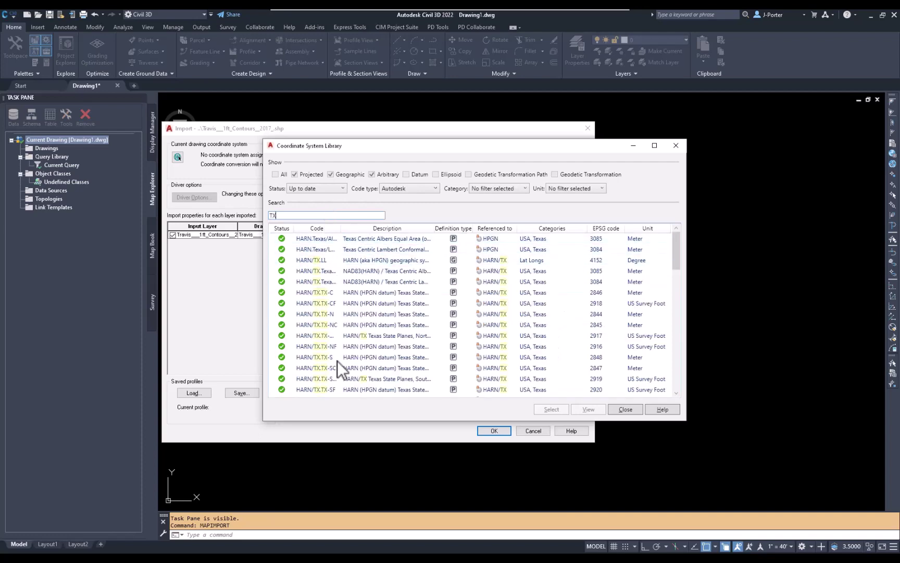
click(625, 409)
click(364, 241)
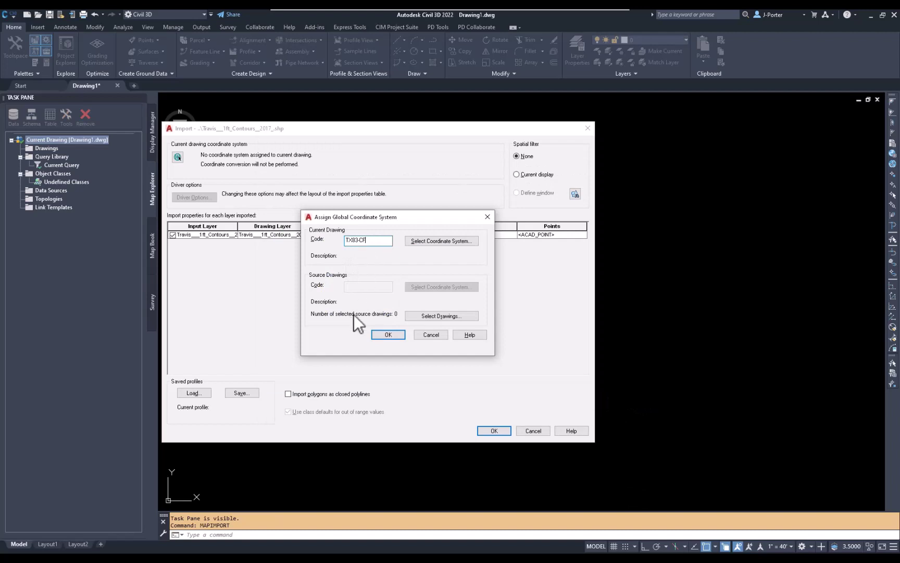
click(388, 335)
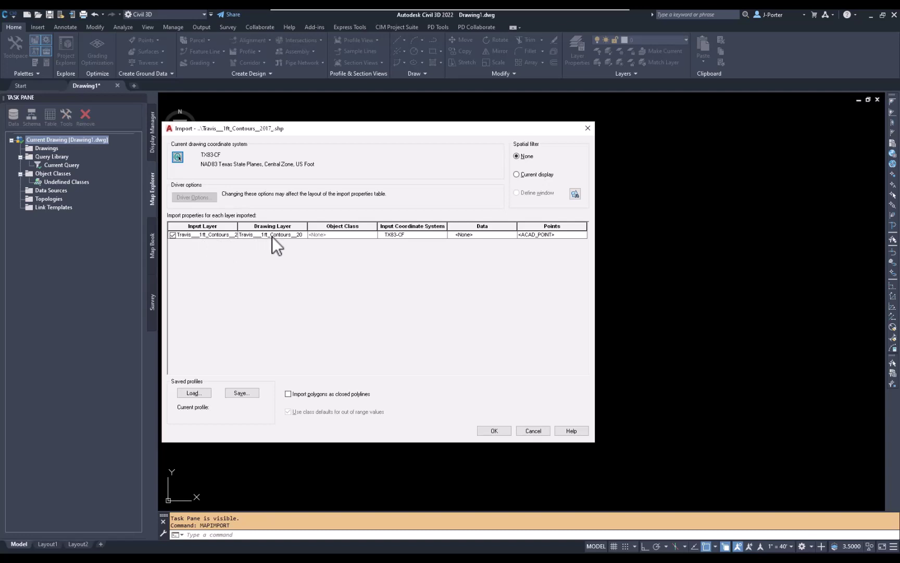
Step: Import the contours as closed polylines, creating object data from their attribute fields
click(502, 235)
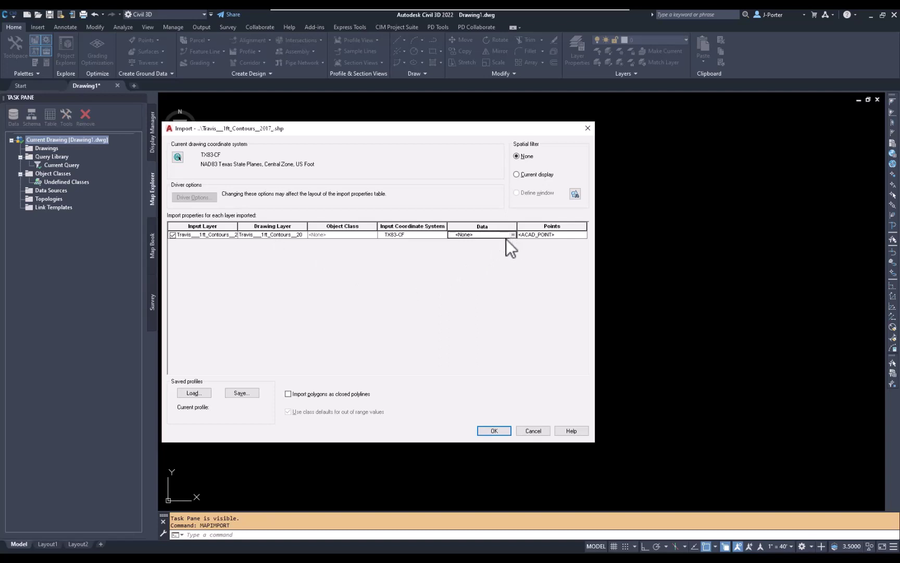
click(513, 235)
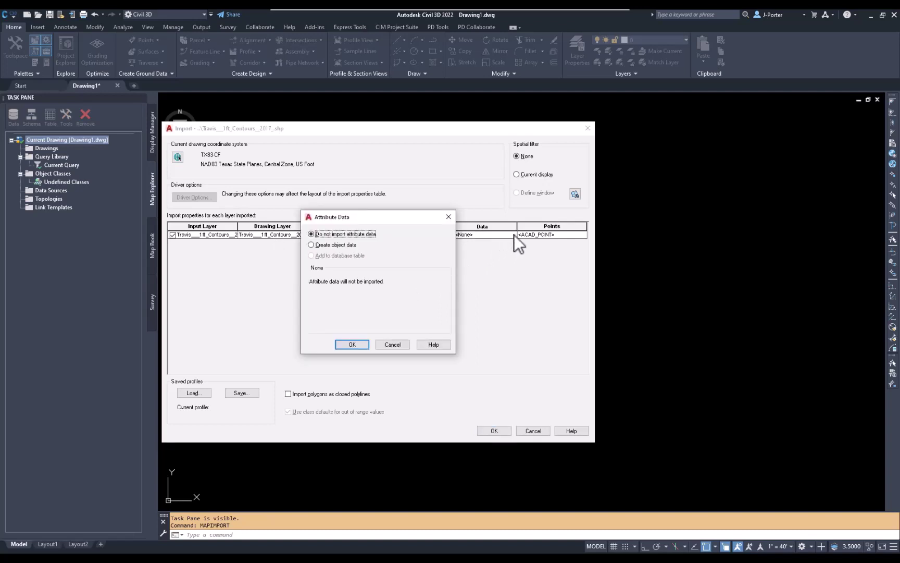
click(334, 246)
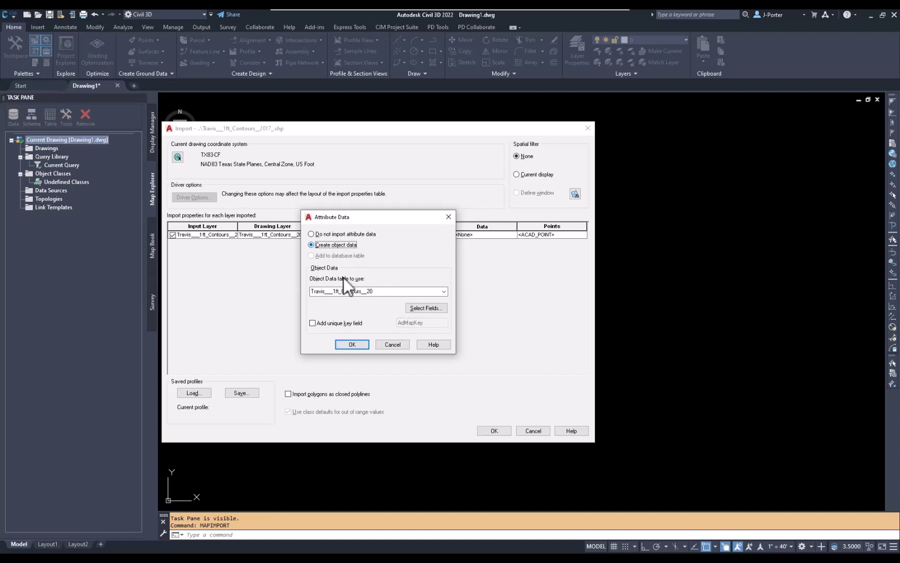
click(427, 308)
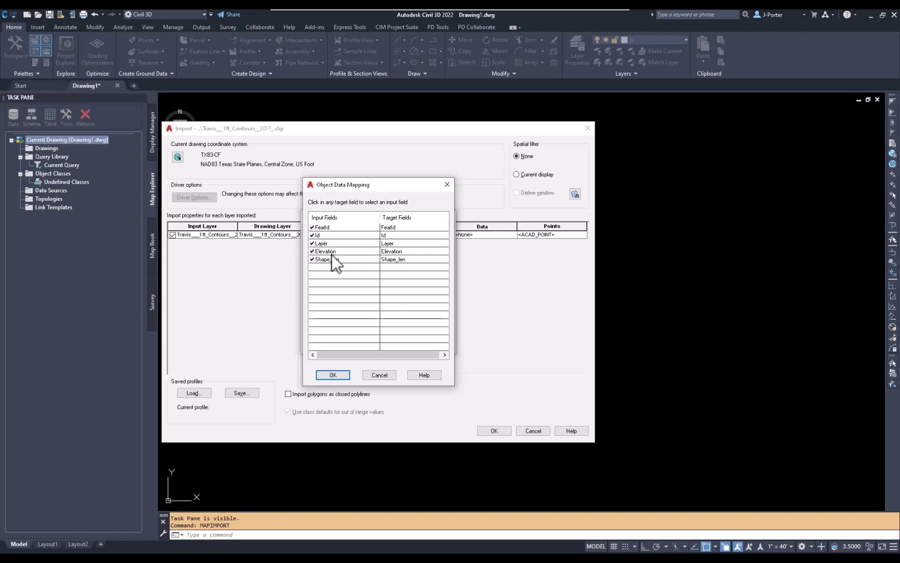
click(339, 374)
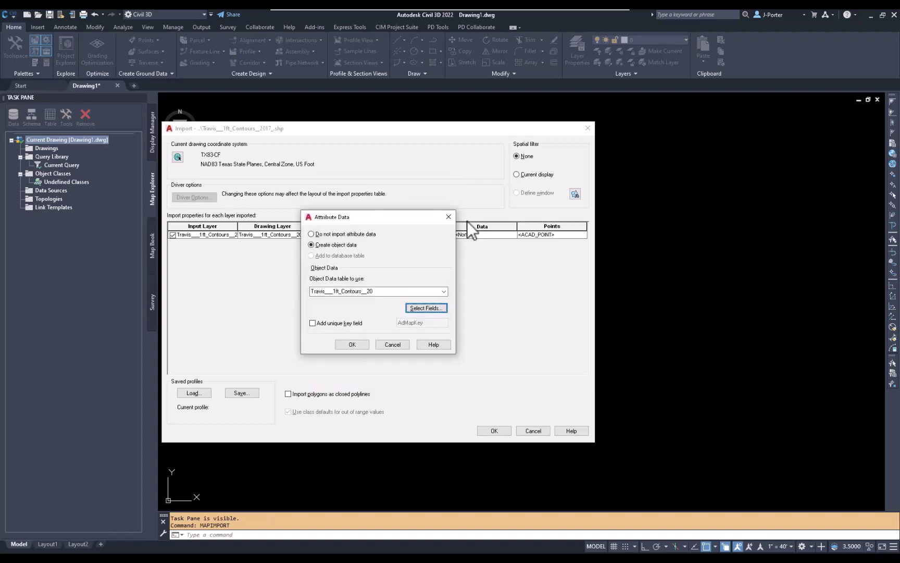
click(349, 343)
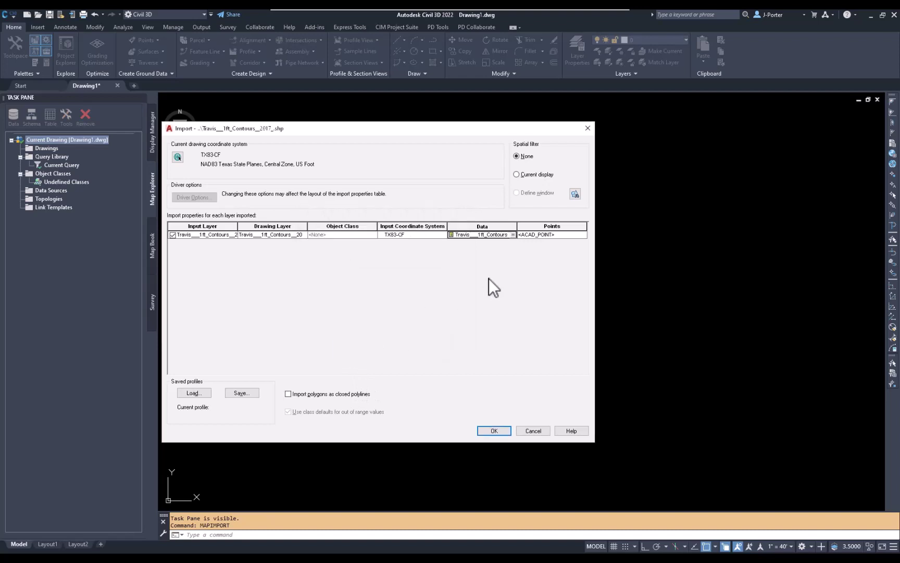
click(289, 393)
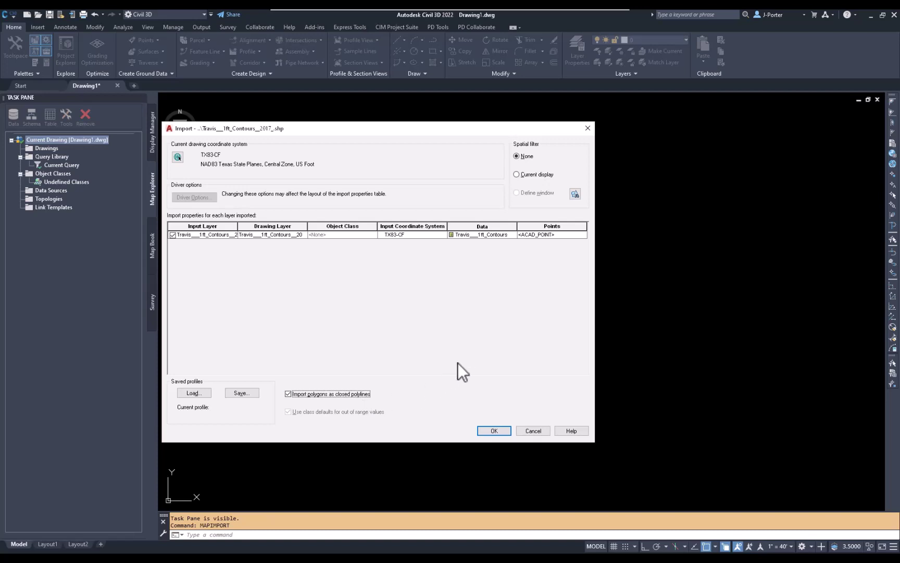
click(497, 432)
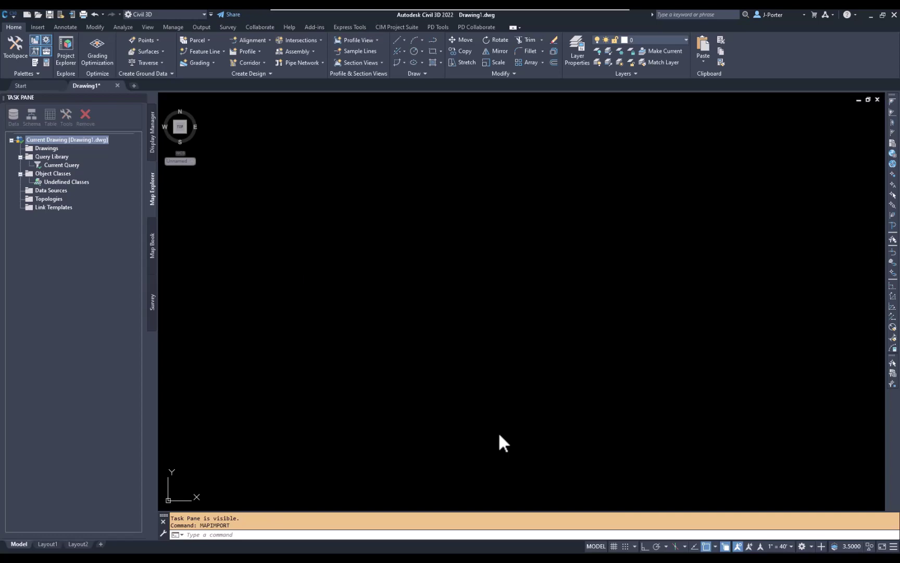
Step: Zoom to extents and open the Properties of one contour line
text(z)
key(Return)
text(E)
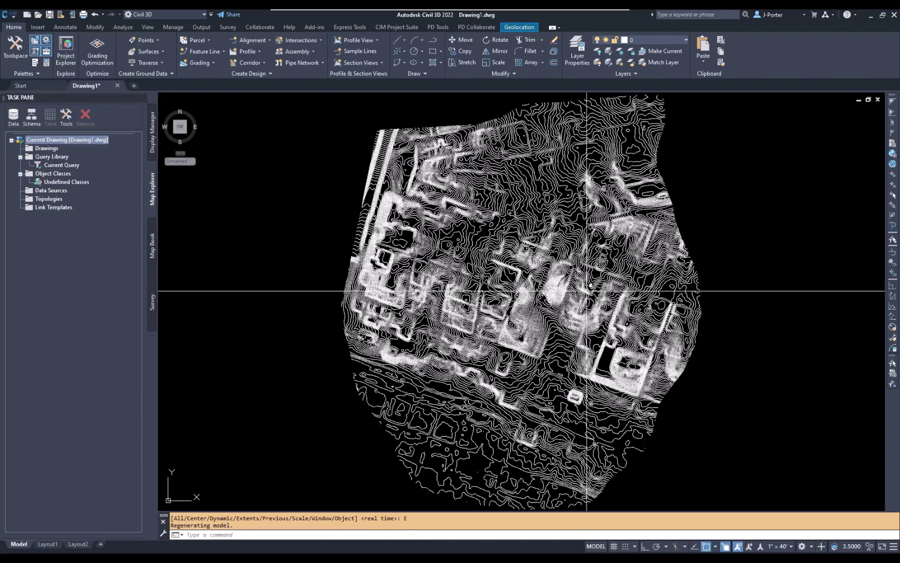
scroll(535, 236, up, 5)
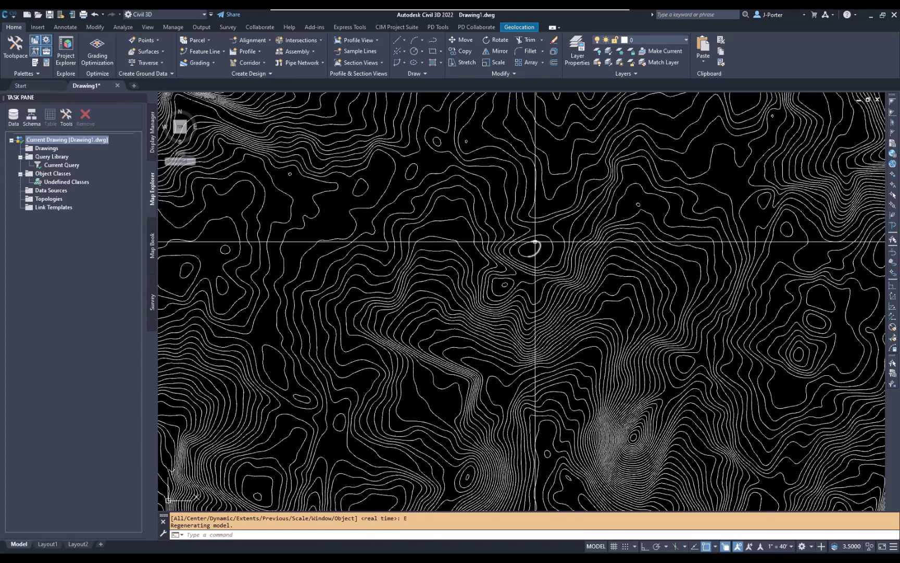
click(536, 243)
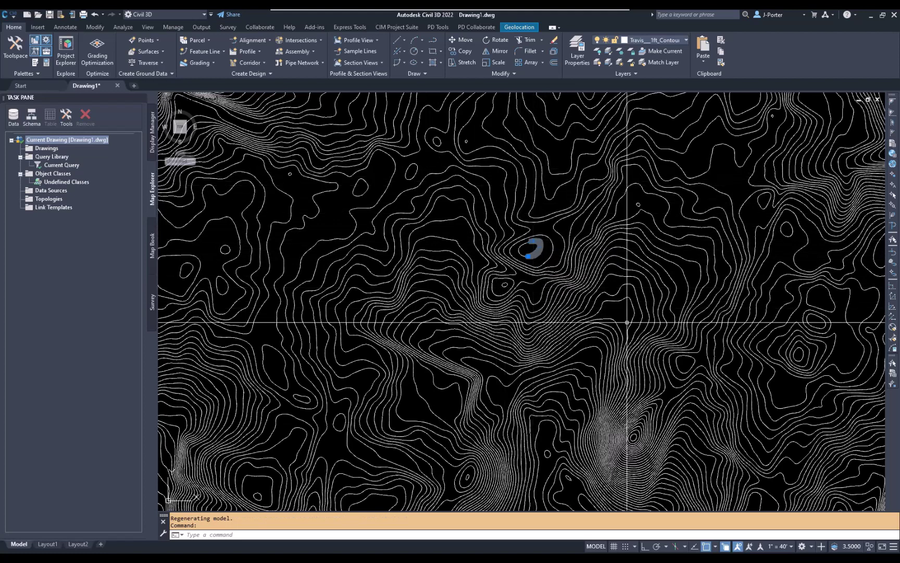
right_click(471, 218)
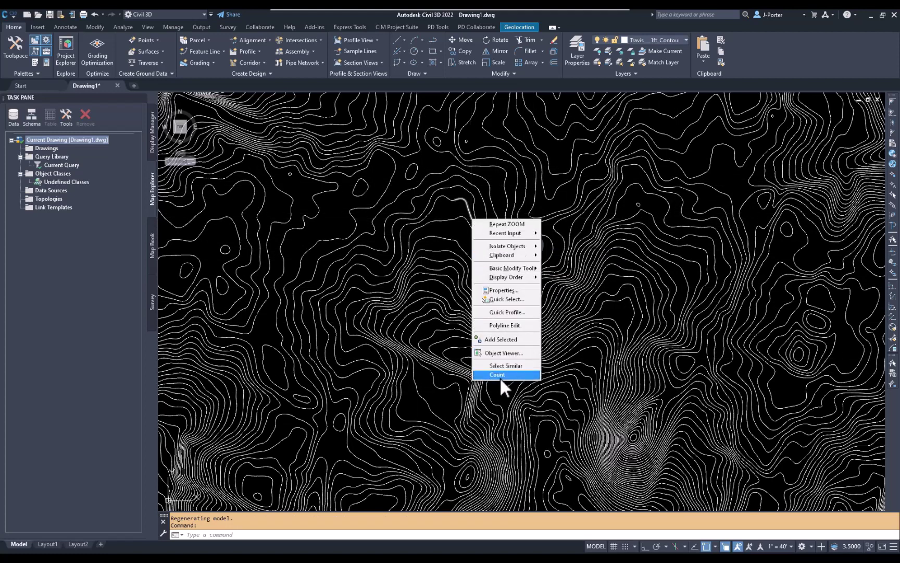
click(502, 290)
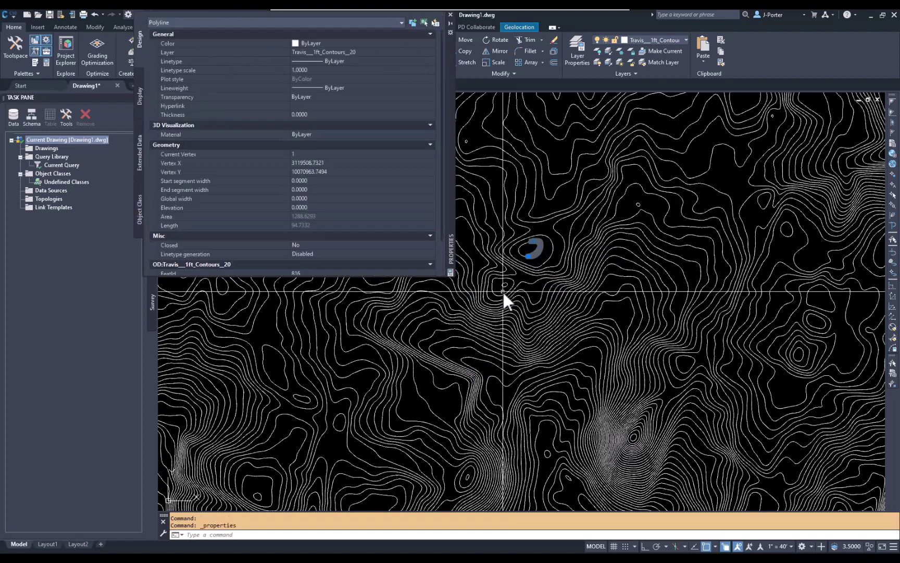
Step: Compare the contour's 0 geometry Elevation with its object data Elevation of 541
mouse_move(453, 171)
mouse_down()
mouse_move(785, 275)
mouse_move(552, 277)
mouse_move(476, 249)
mouse_move(490, 258)
mouse_move(490, 250)
mouse_up()
click(220, 301)
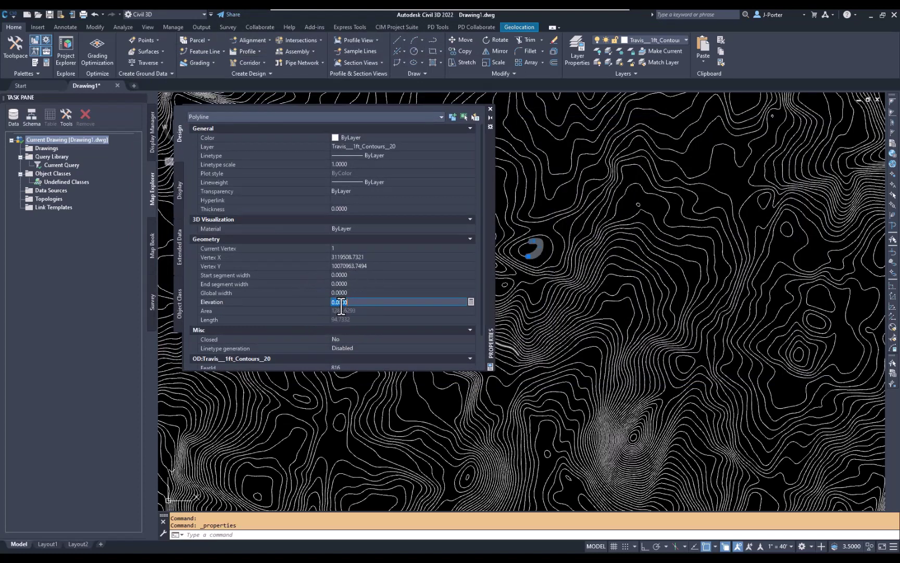
scroll(341, 307, down, 3)
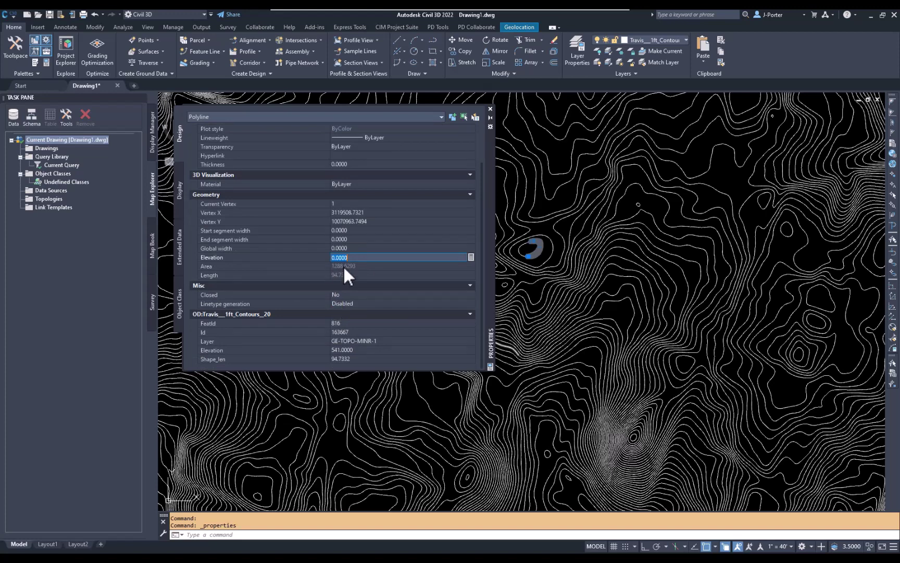
click(210, 350)
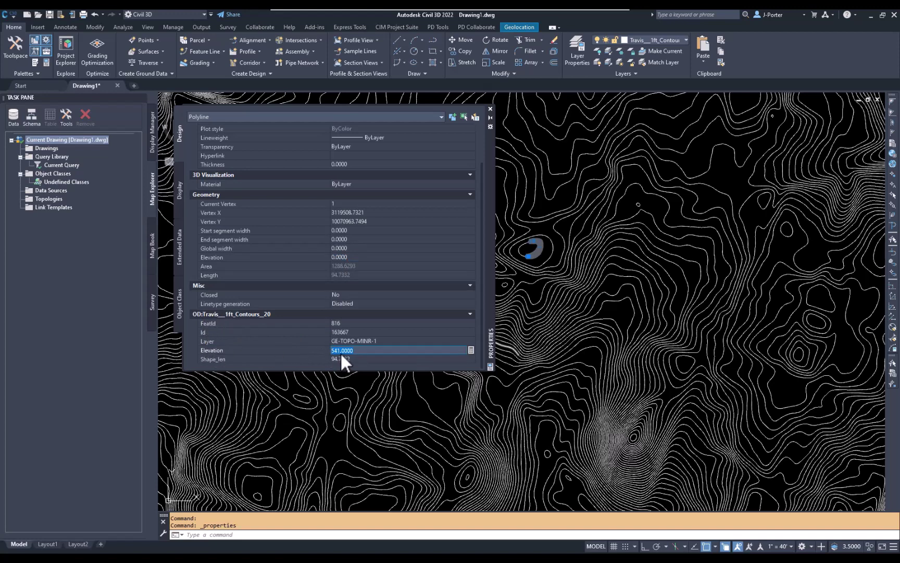
click(197, 314)
Step: Close Properties, clear the selection, and start SAVE in the H:\Projects GIS folder
click(490, 109)
key(Escape)
key(Escape)
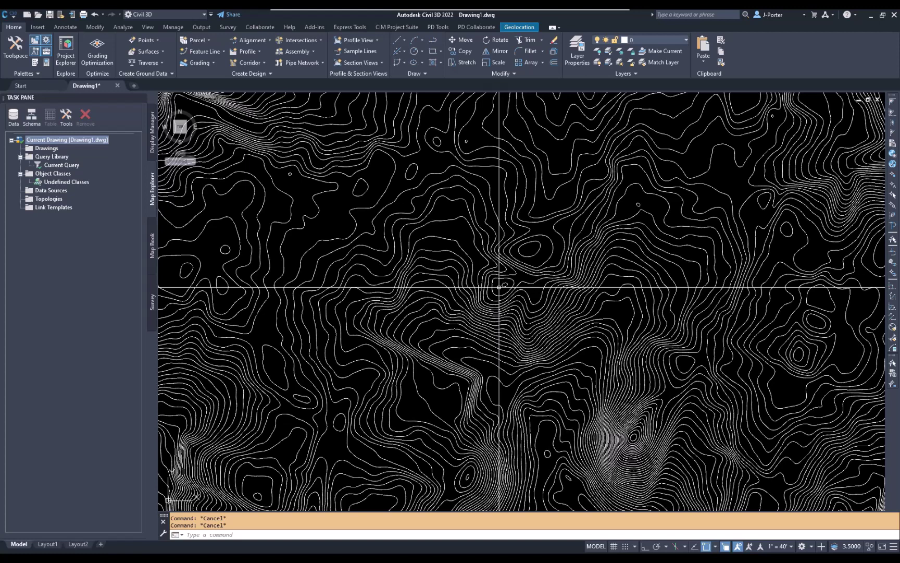
text(SAVE)
key(Return)
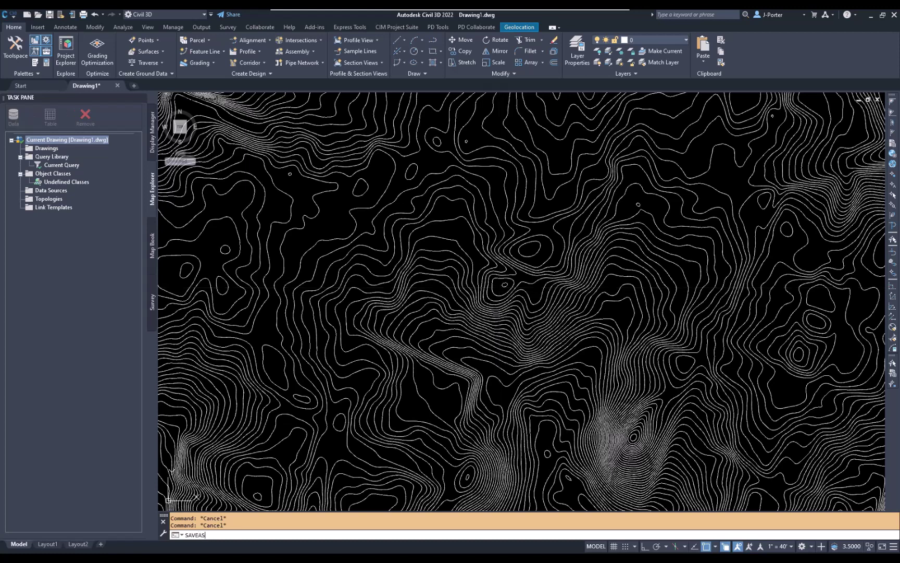
click(432, 157)
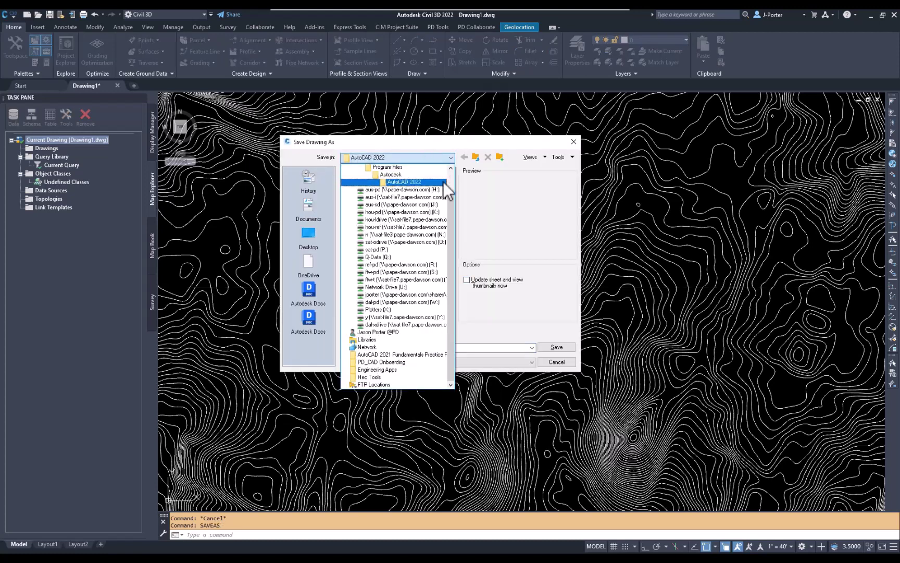
click(429, 187)
double_click(364, 200)
double_click(376, 182)
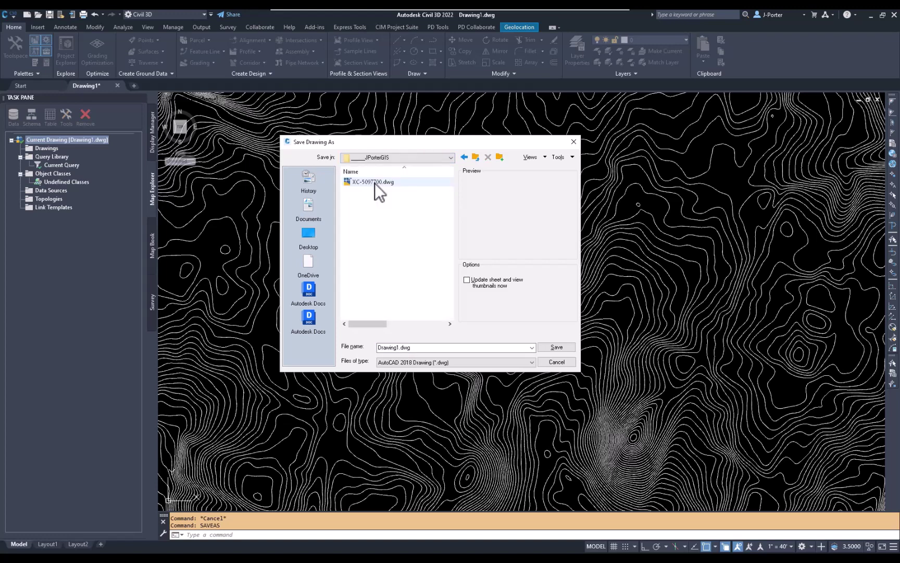
Step: Name the file SITE_CONTOURS and save it
click(409, 348)
double_click(410, 348)
text(SITECONTOUR)
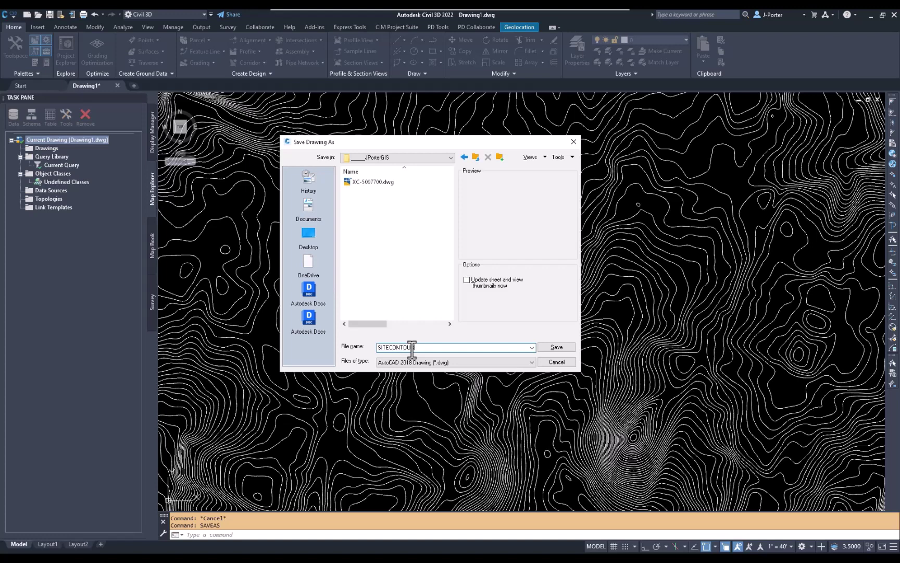
text(S)
click(391, 347)
text(_)
click(556, 347)
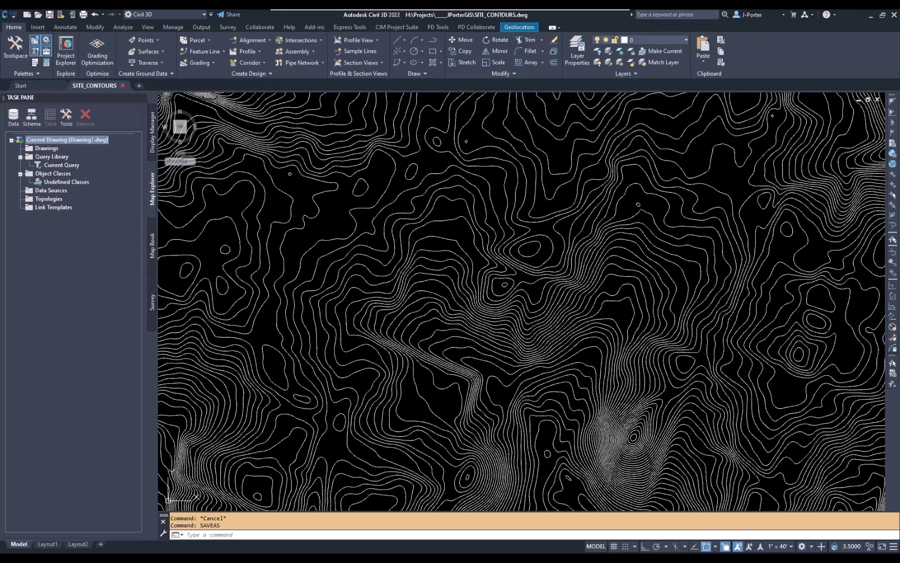
Step: Close SITE_CONTOURS and switch to the Home ribbon in Drawing2
click(122, 86)
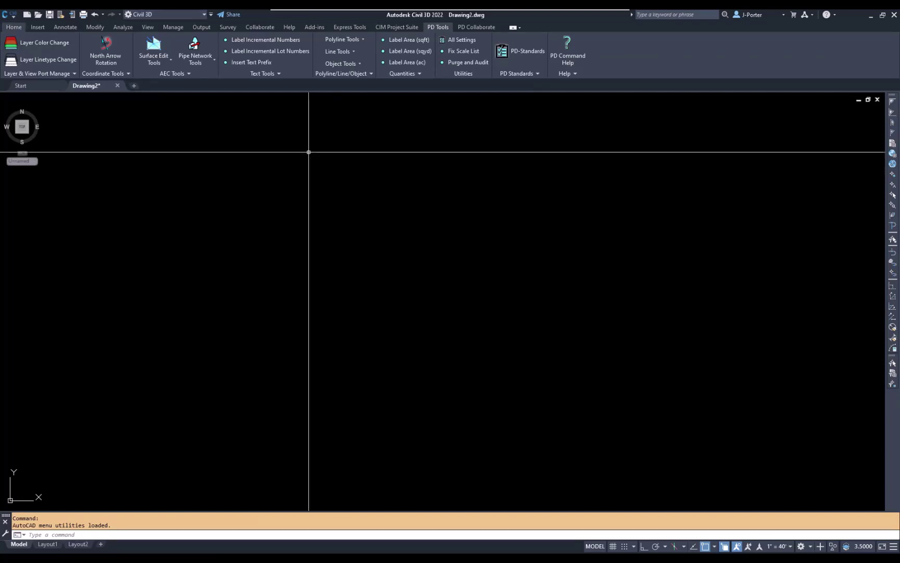
click(14, 27)
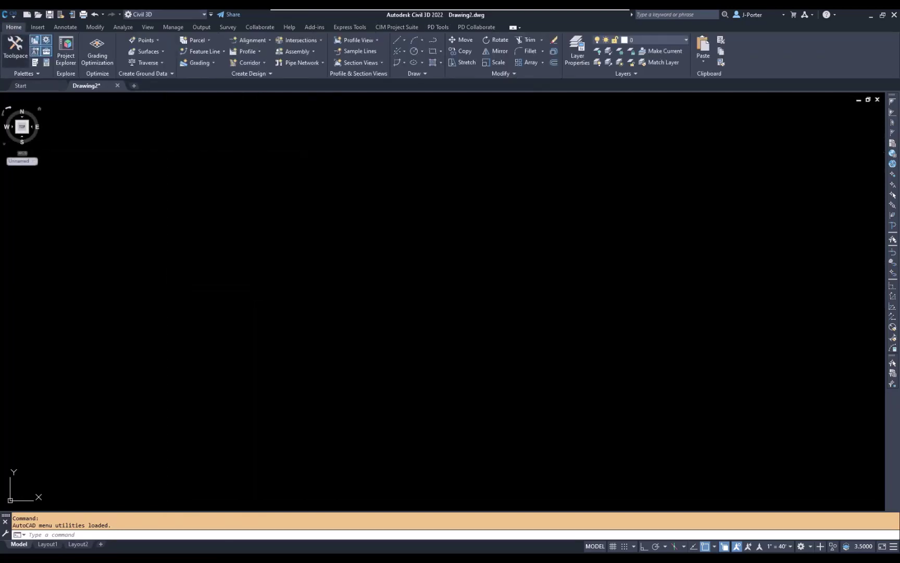
Step: Set Drawing2's coordinate system to TX83-CF through Edit Drawing Settings
click(15, 47)
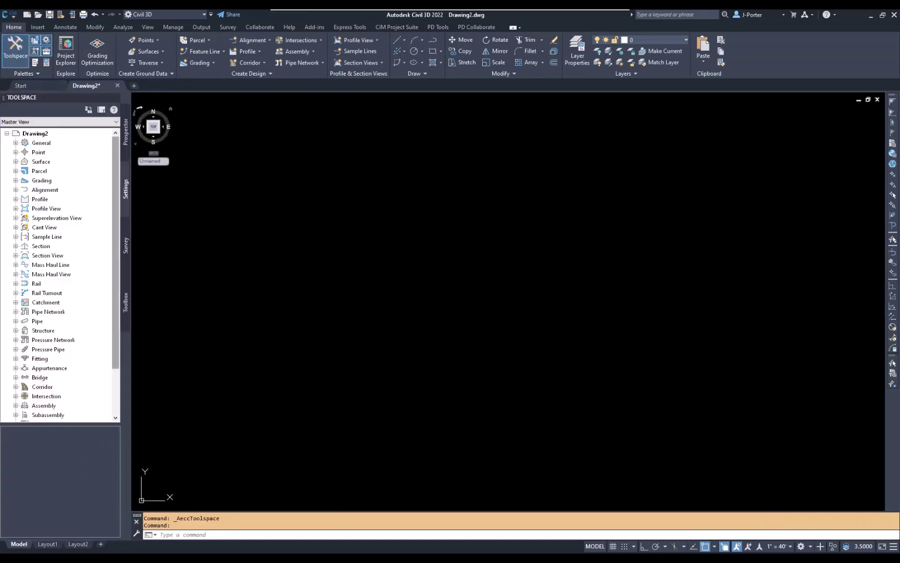
right_click(61, 134)
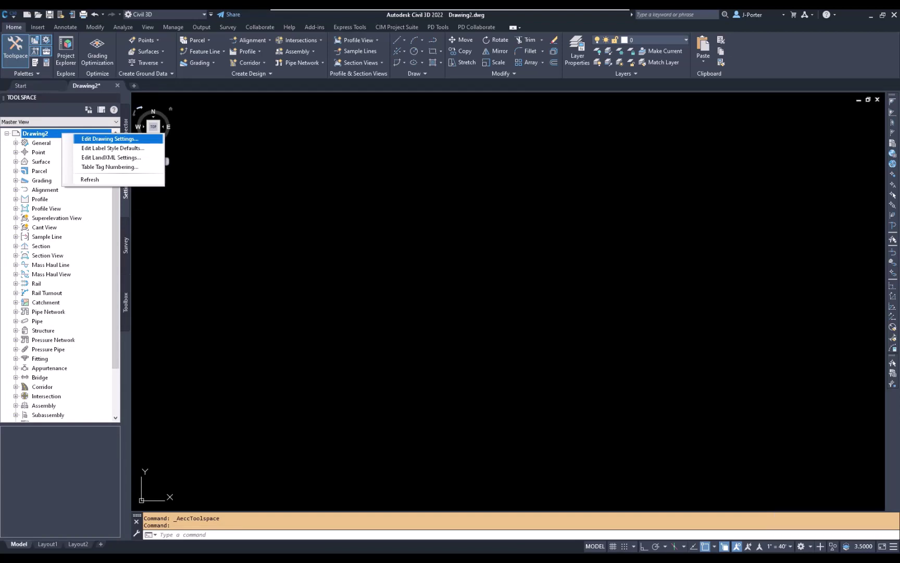
click(110, 138)
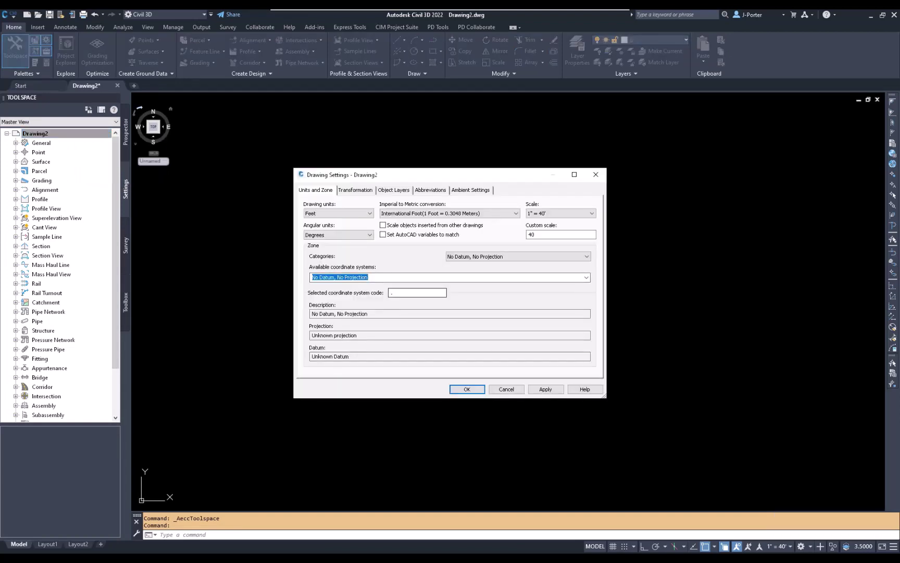
text(TX83-CF)
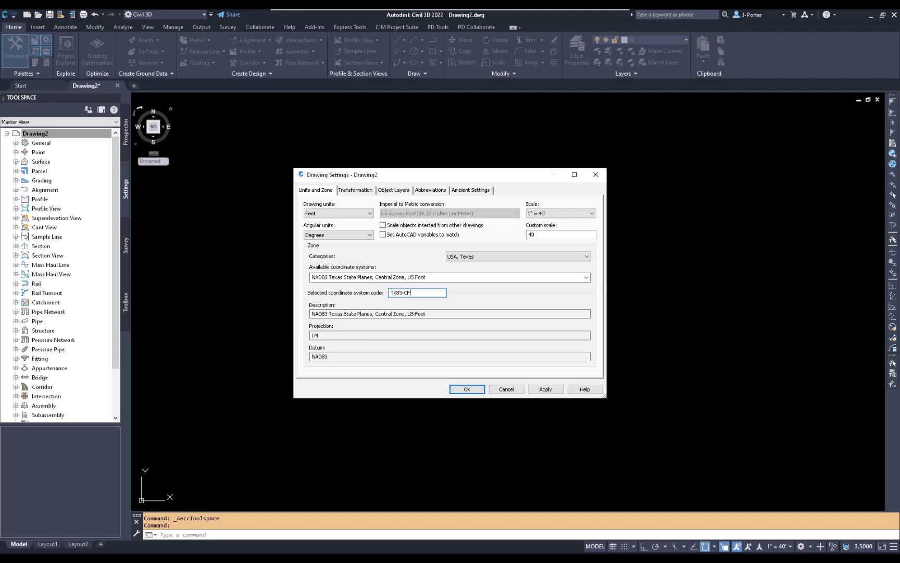
click(466, 389)
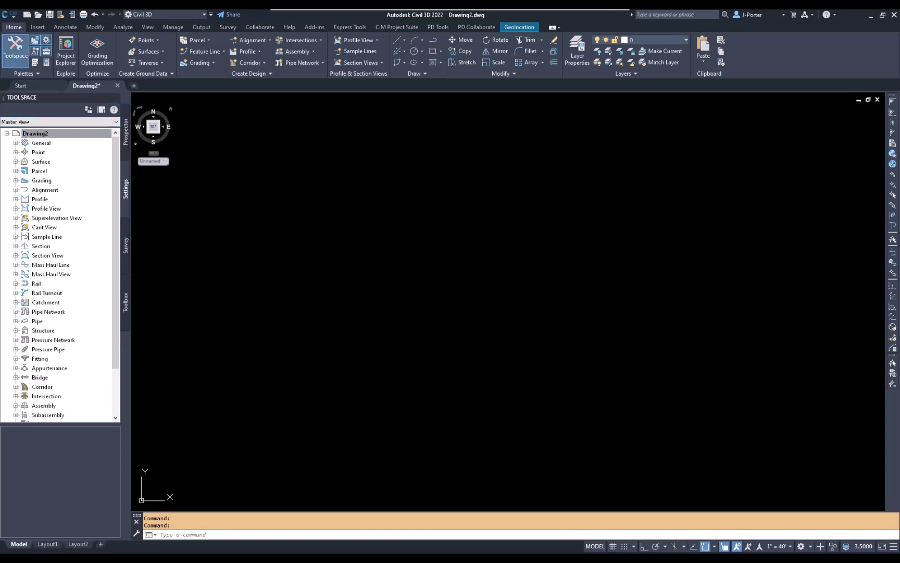
Step: Hide the Toolspace, turn on the Map Task Pane, and select Drawings in Map Explorer
click(16, 48)
click(23, 74)
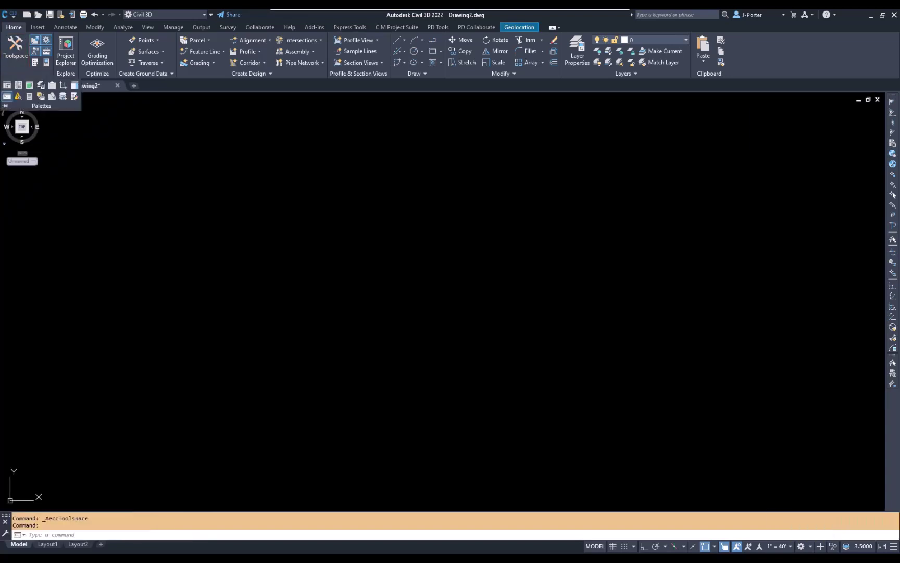
click(7, 96)
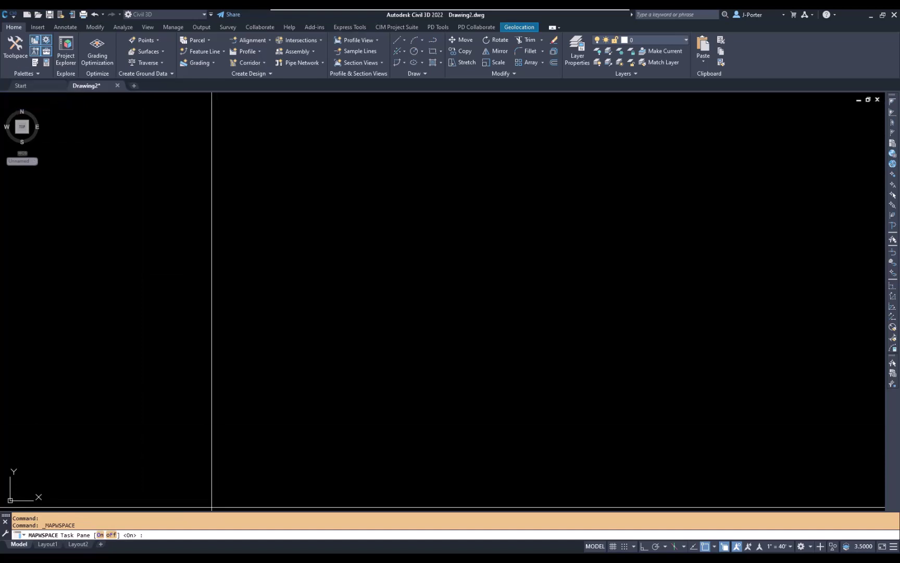
text(O)
key(Return)
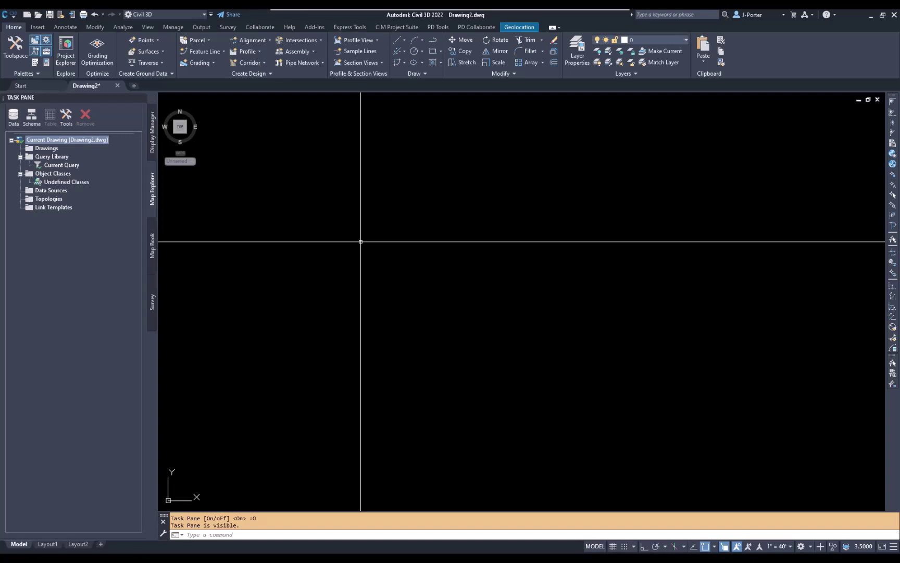
click(46, 148)
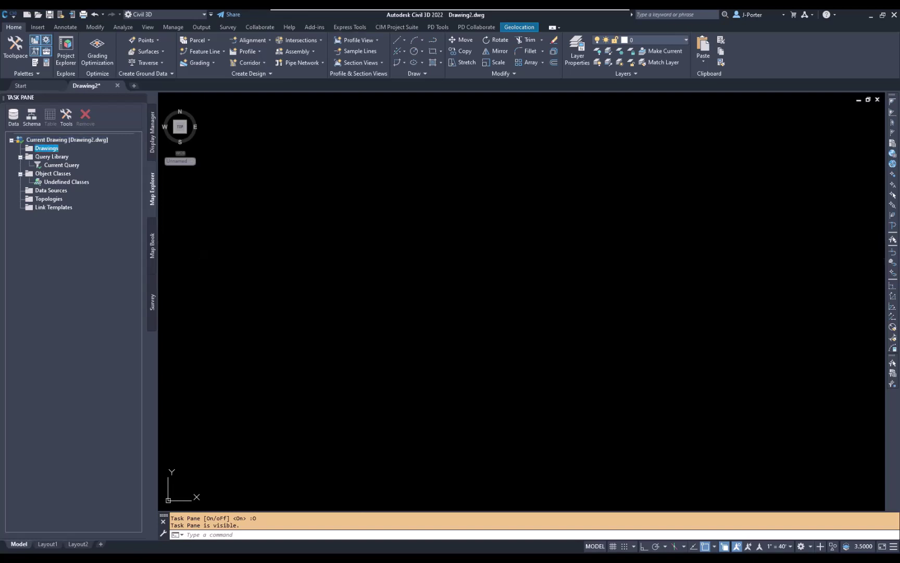
Step: Start attaching a source drawing from the Drawings entry, leaving C: as the drive
right_click(55, 149)
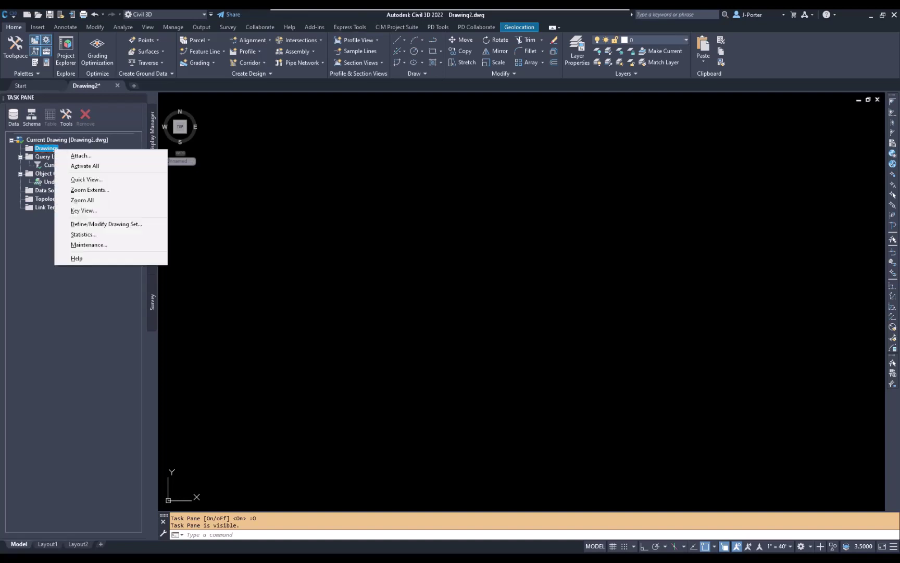
click(81, 156)
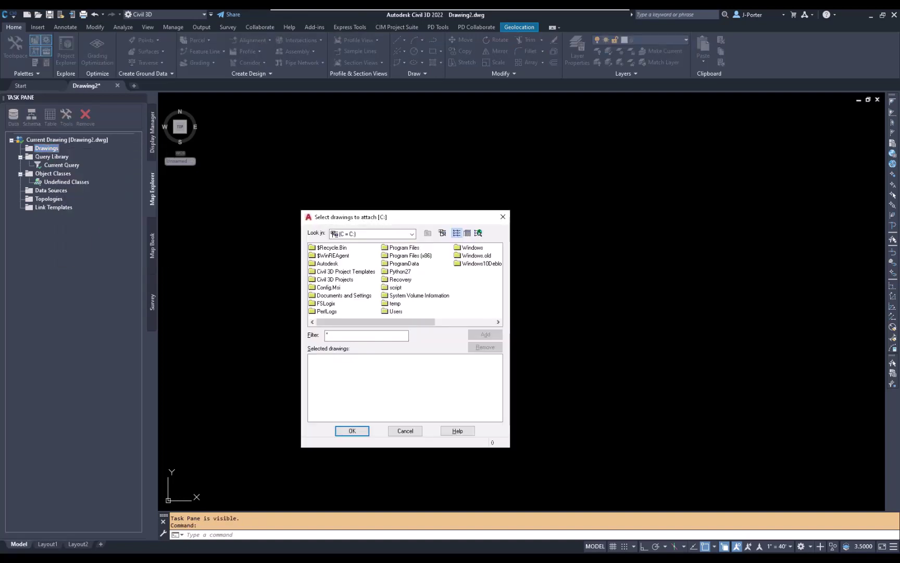
click(412, 234)
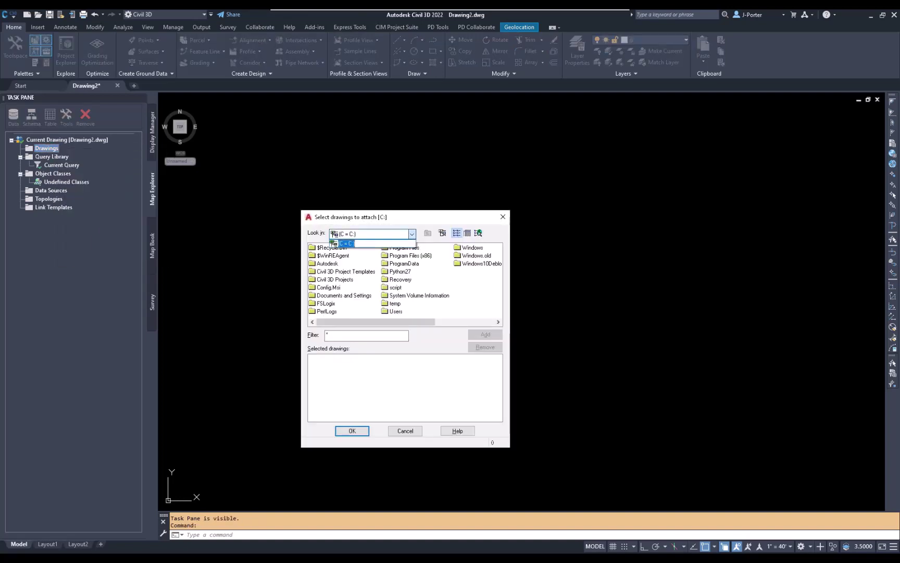
key(Return)
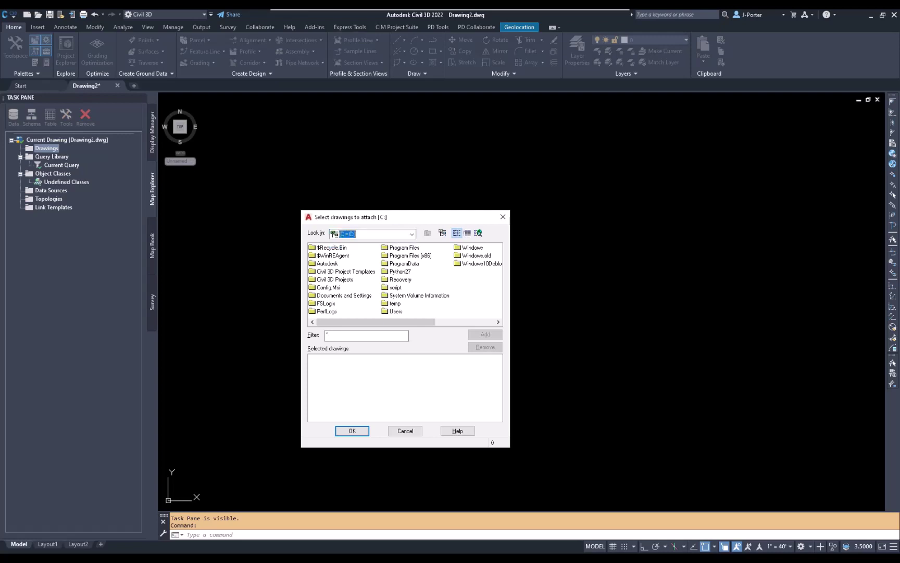
Step: Add a drive alias H pointing to H:\ and return to the attach dialog
click(442, 232)
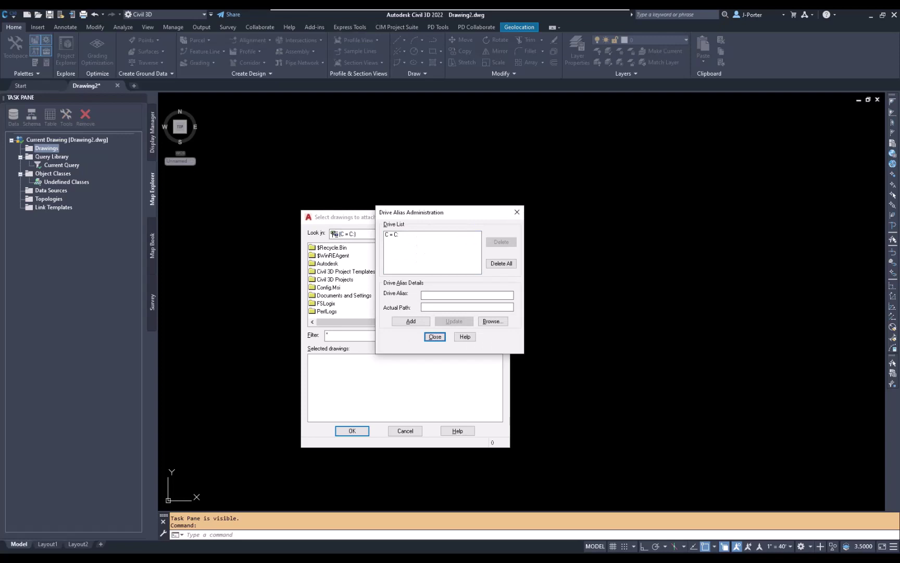
text(N)
click(493, 321)
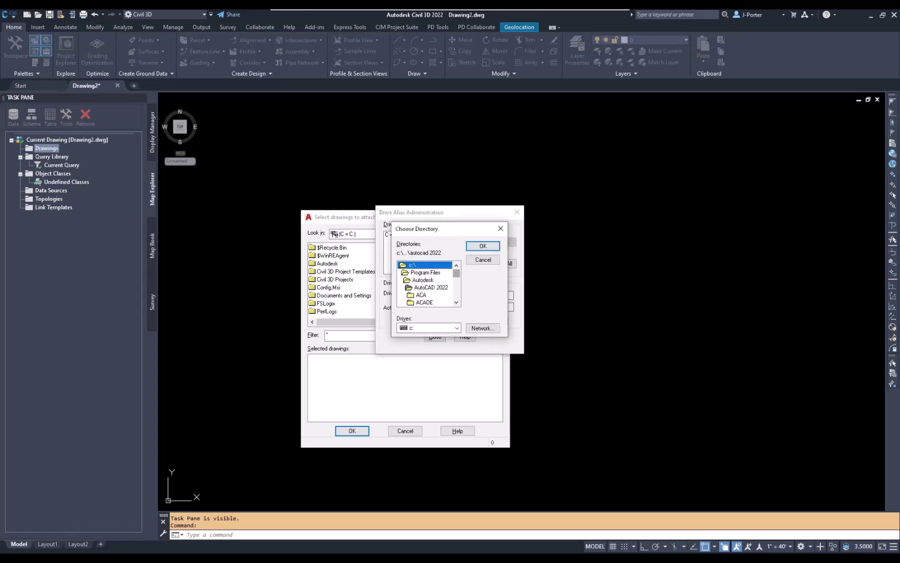
click(456, 328)
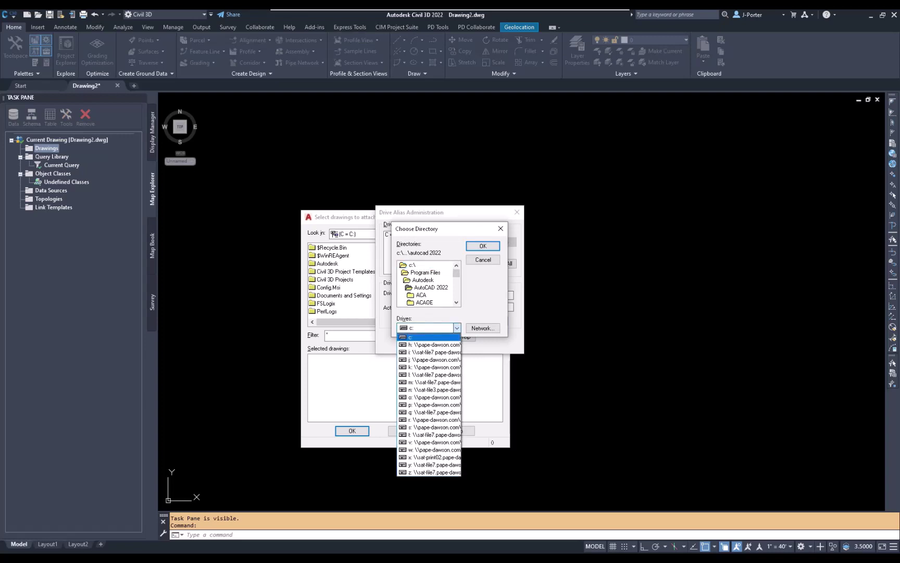
click(428, 345)
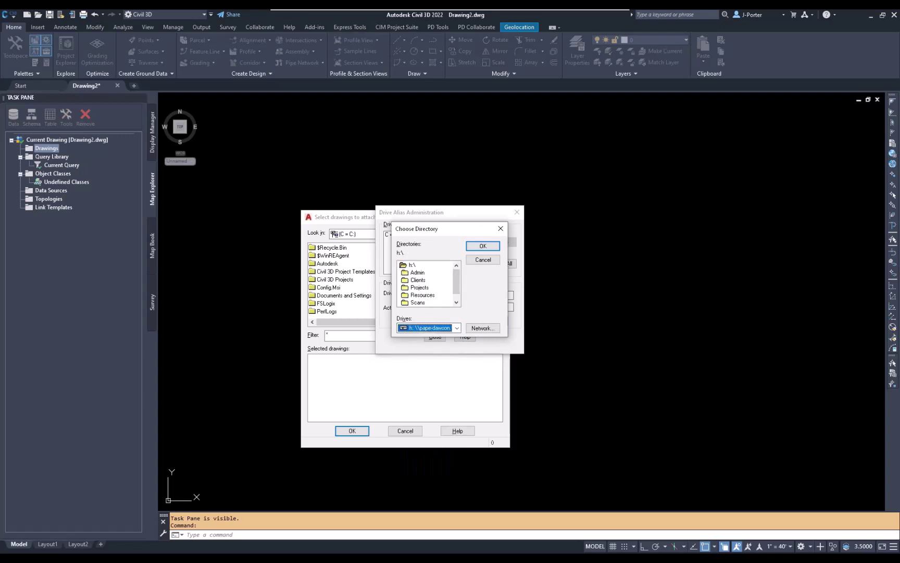
key(Return)
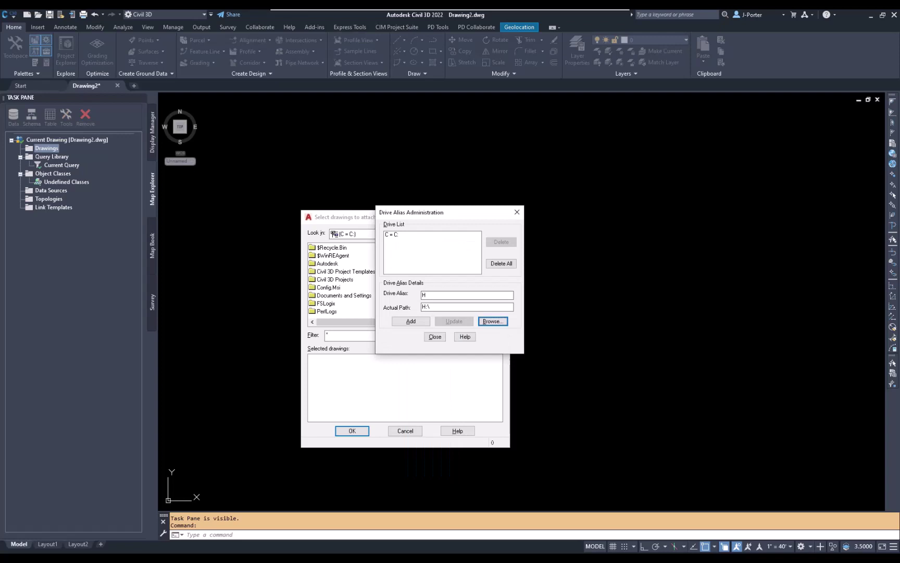
key(alt+a)
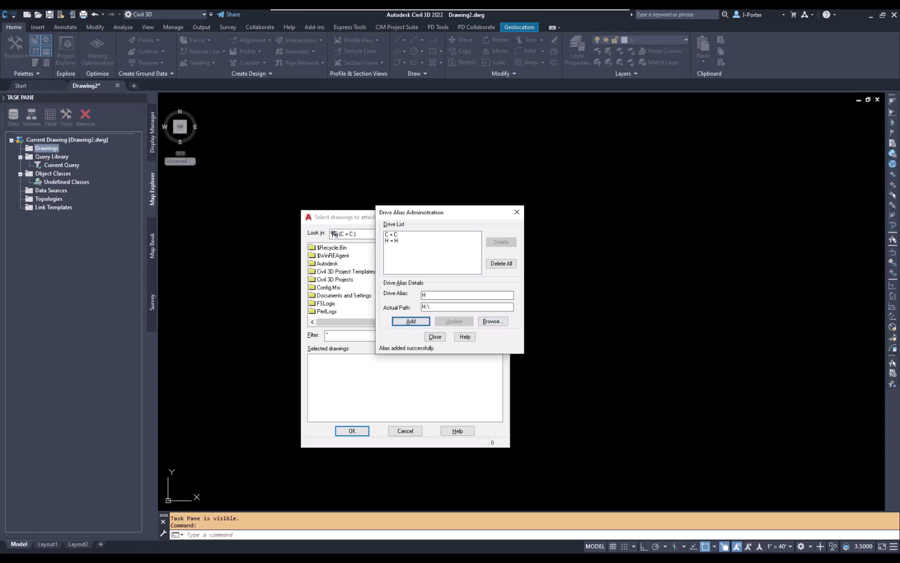
key(alt+c)
key(alt+i)
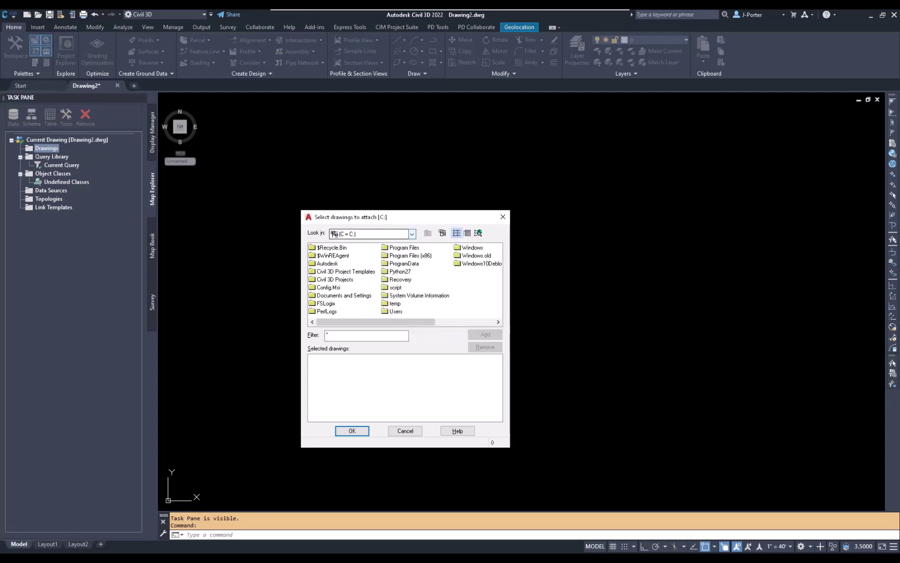
Step: Attach H:\Projects\GIS\SITE_CONTOURS.dwg through the H drive alias
key(alt+Down)
key(Down)
key(Return)
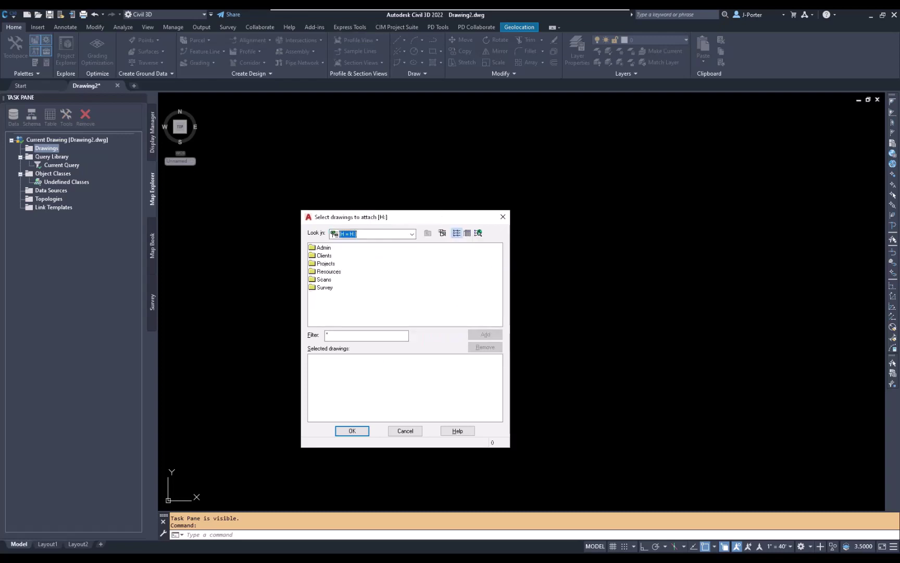
click(325, 263)
key(Return)
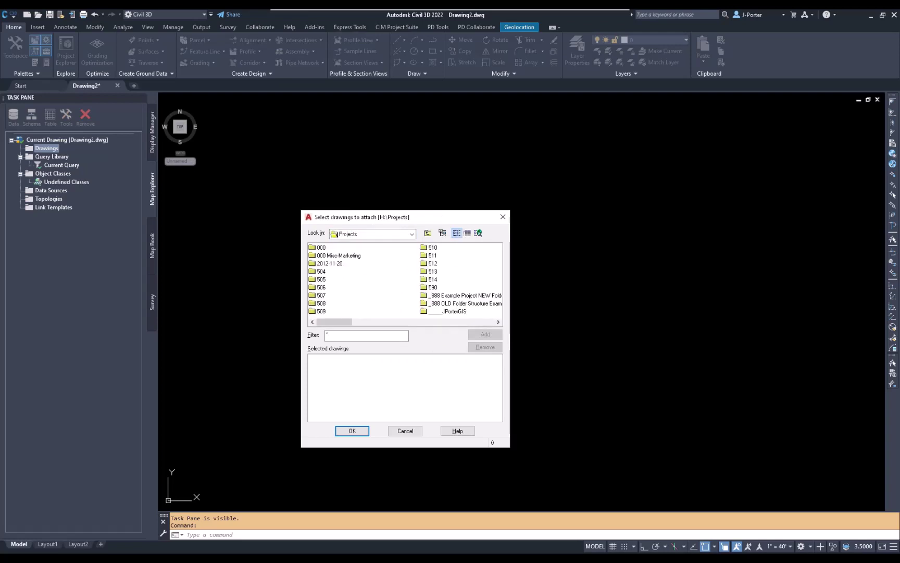
double_click(447, 311)
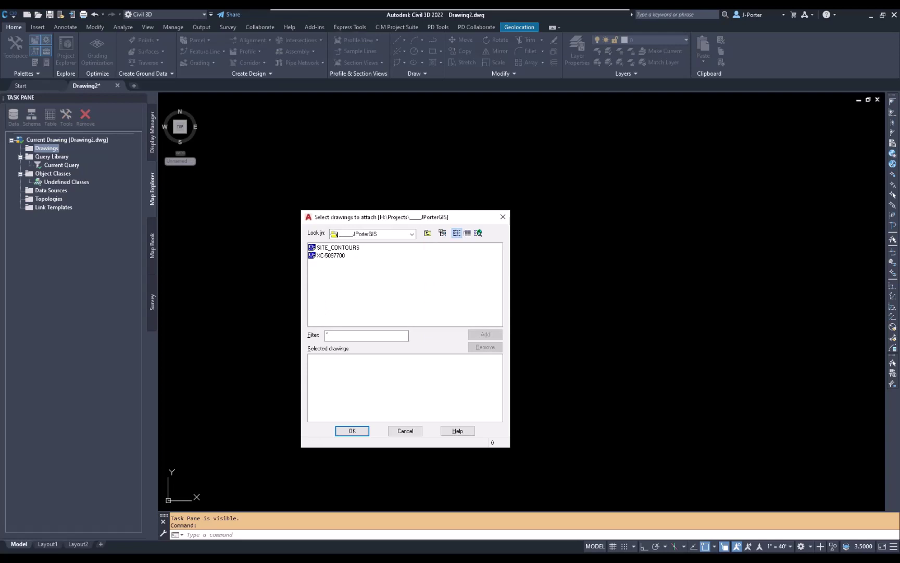
double_click(338, 247)
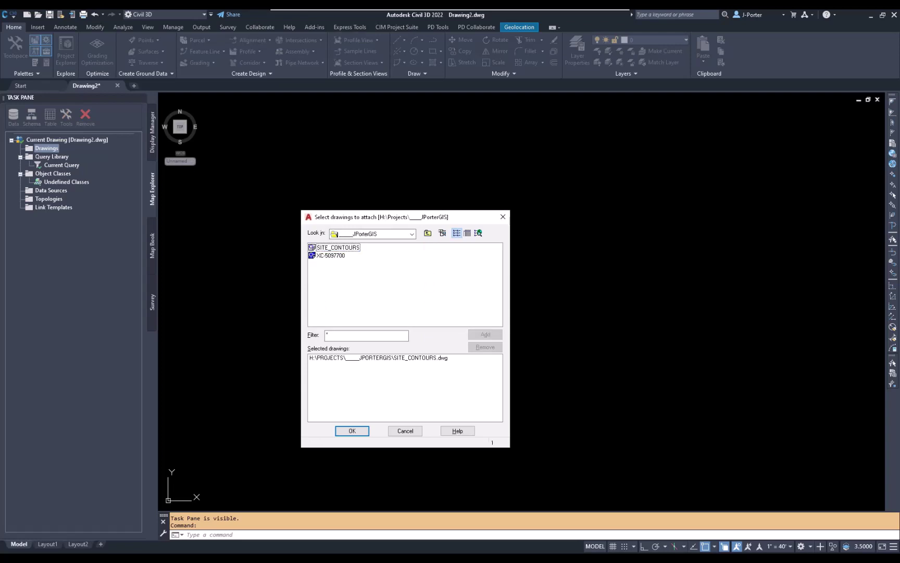
click(352, 431)
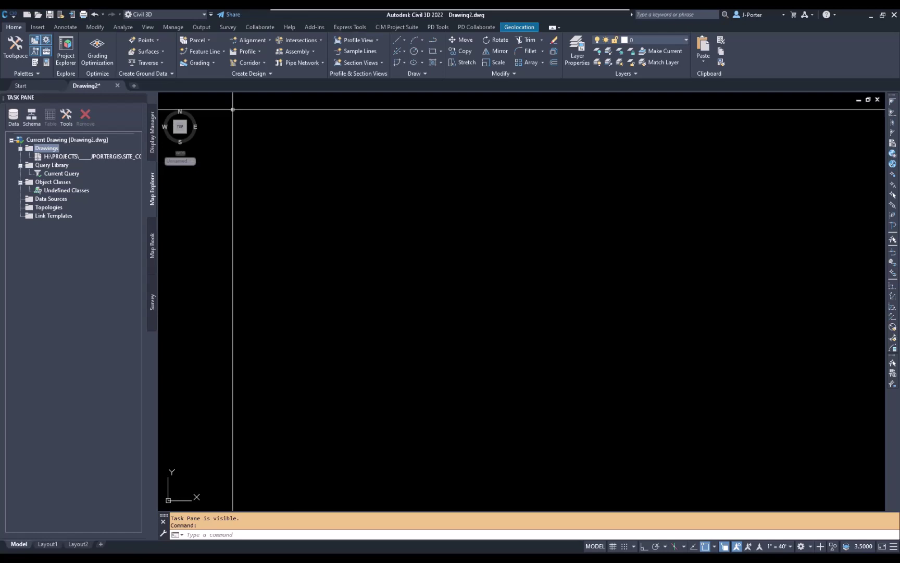
Step: Define and execute a Location: All query on SITE_CONTOURS, returning 10,352 objects
click(62, 173)
right_click(61, 173)
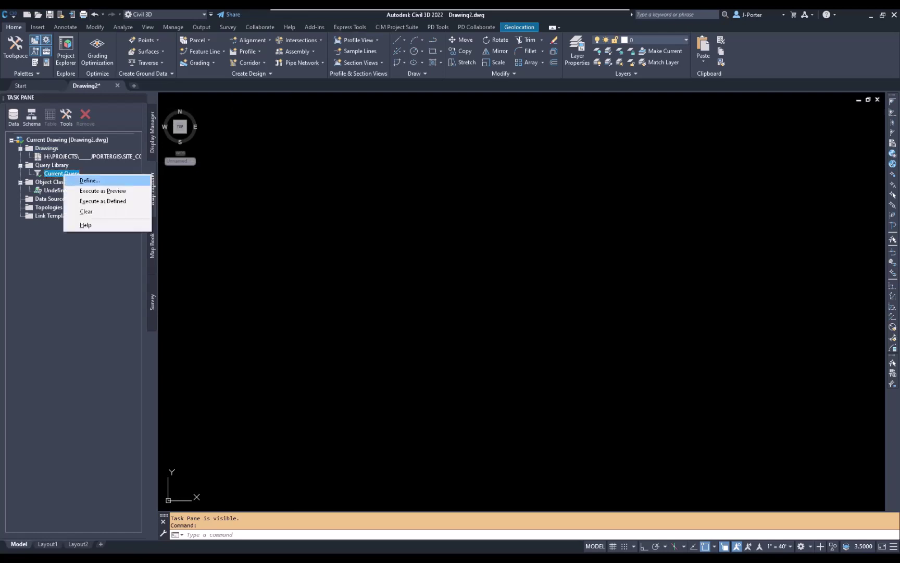
click(81, 179)
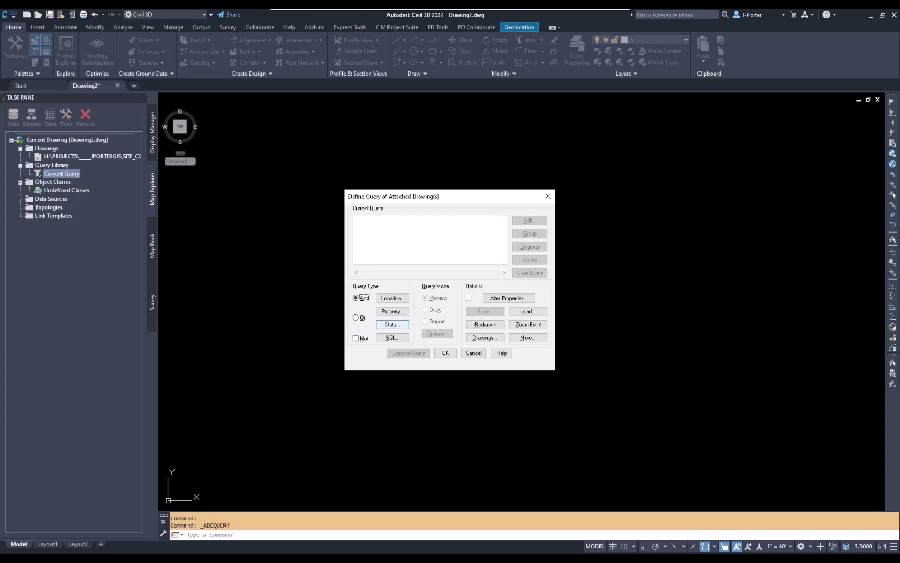
click(392, 298)
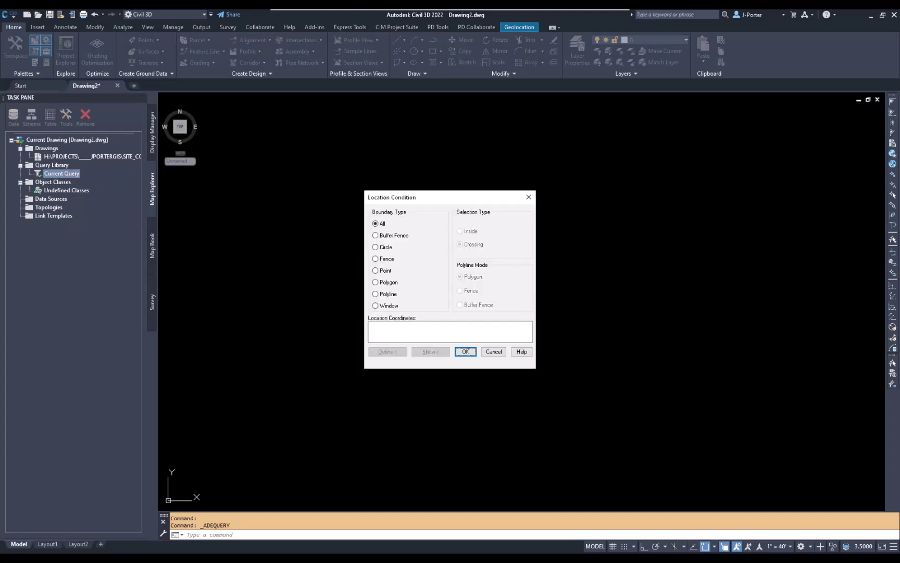
click(466, 351)
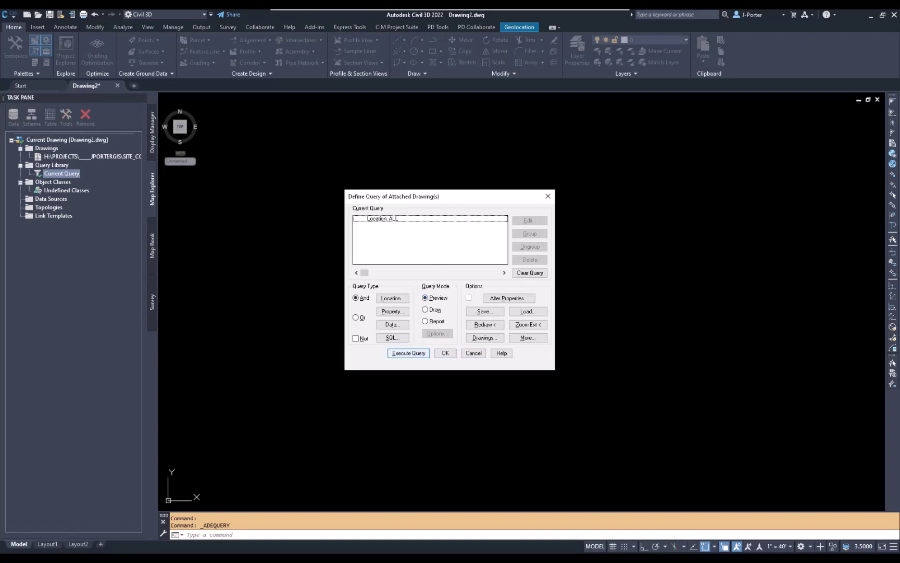
click(408, 353)
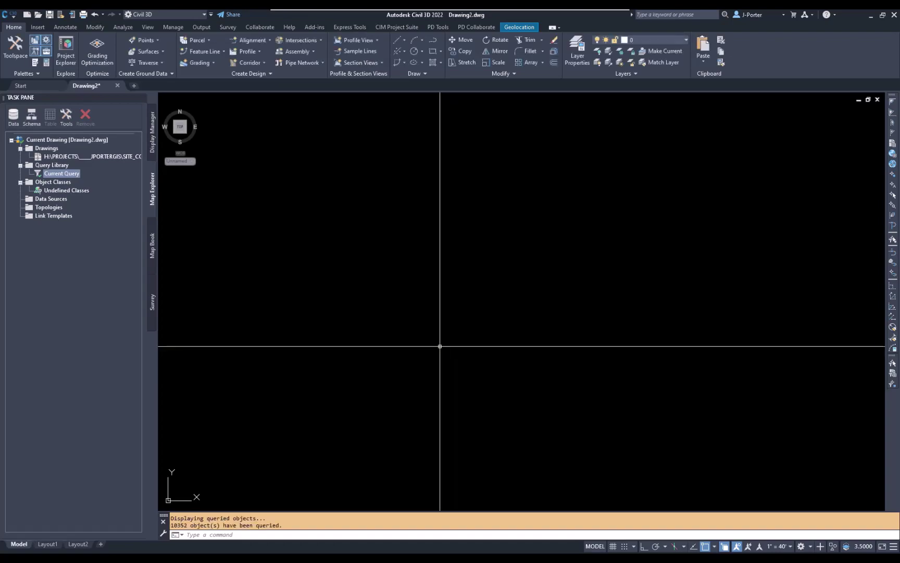
Step: Zoom to extents and pan to frame the queried contour lines
middle_click(415, 316)
middle_click(416, 316)
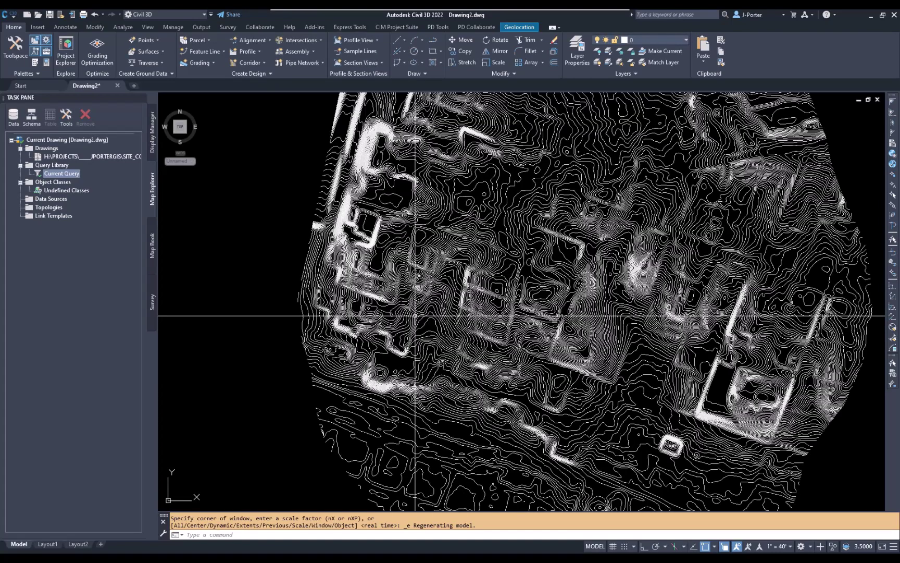
scroll(415, 316, down, 5)
scroll(542, 244, up, 4)
middle_drag(525, 303, 542, 261)
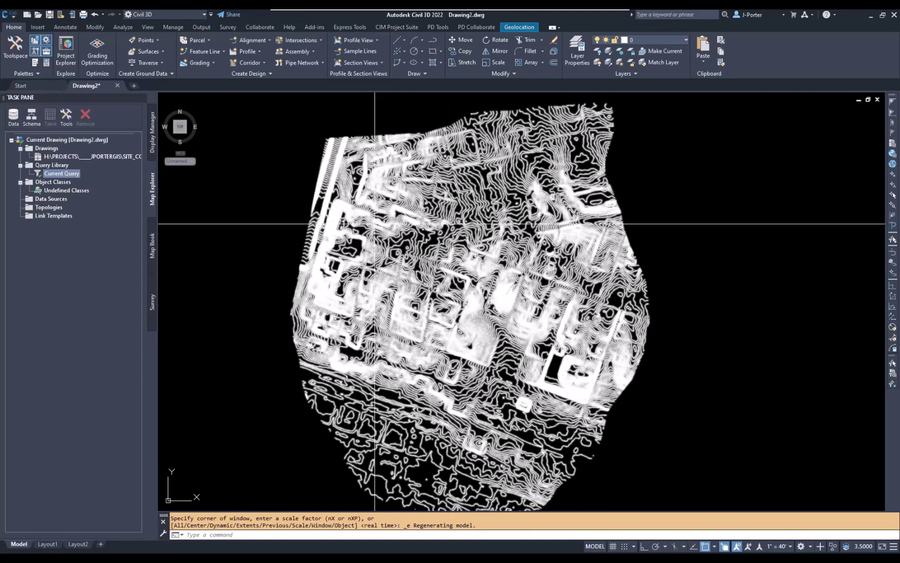
Step: Change the query's Location: ALL condition to a Window boundary
right_click(77, 174)
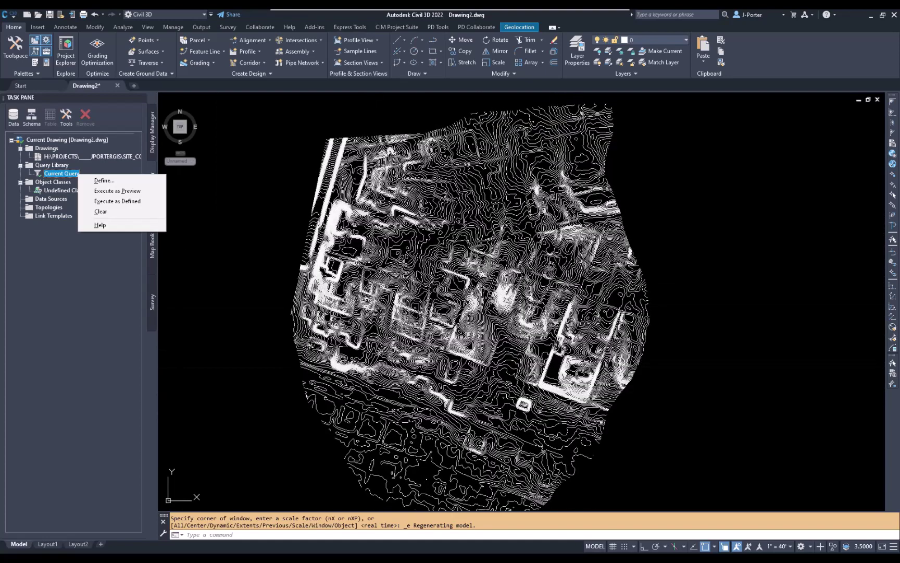
click(99, 180)
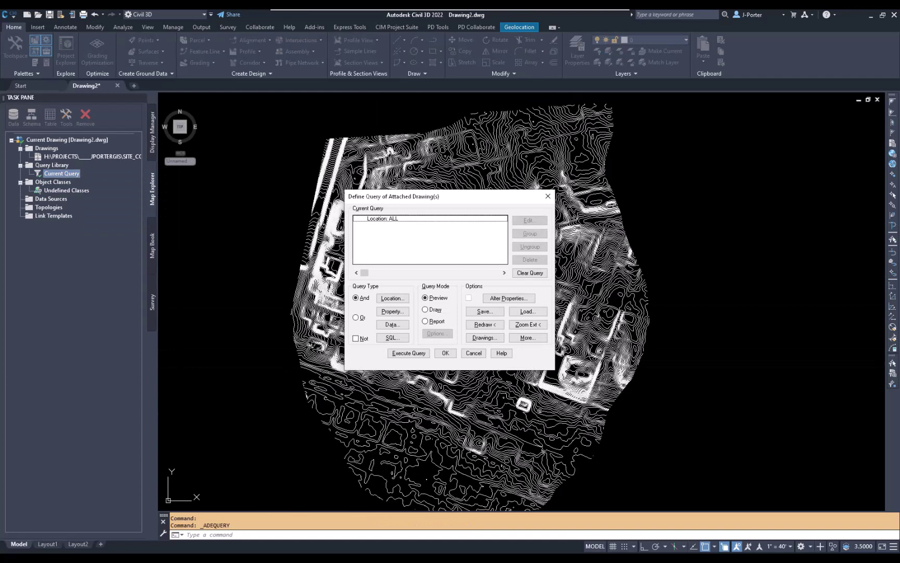
click(383, 219)
click(529, 221)
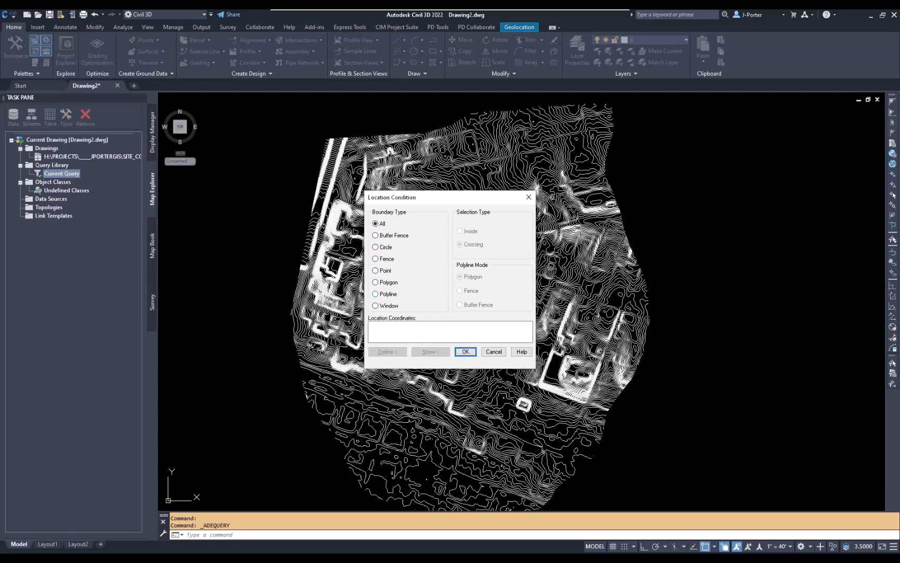
click(386, 305)
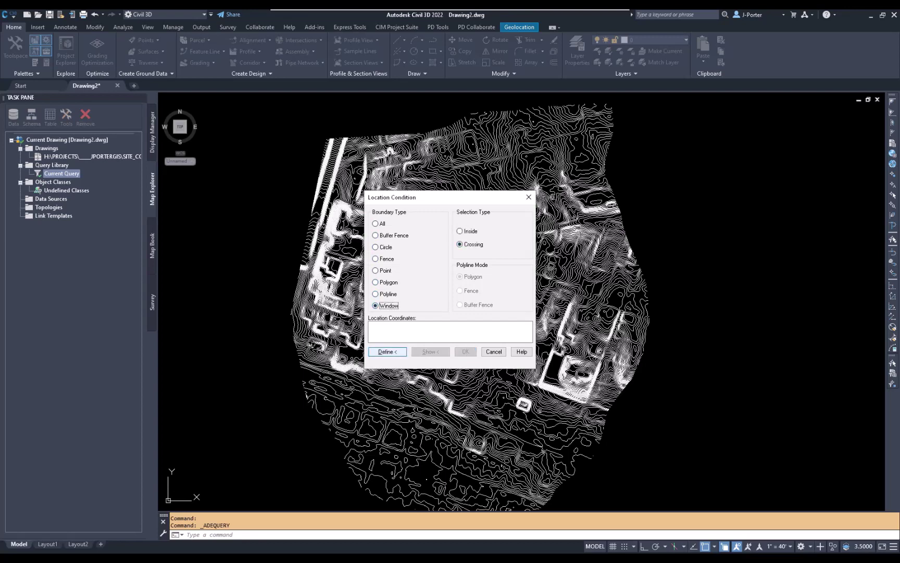
Step: Window the central contours, execute the 1,614-object query, and run REGEN
click(387, 351)
click(533, 253)
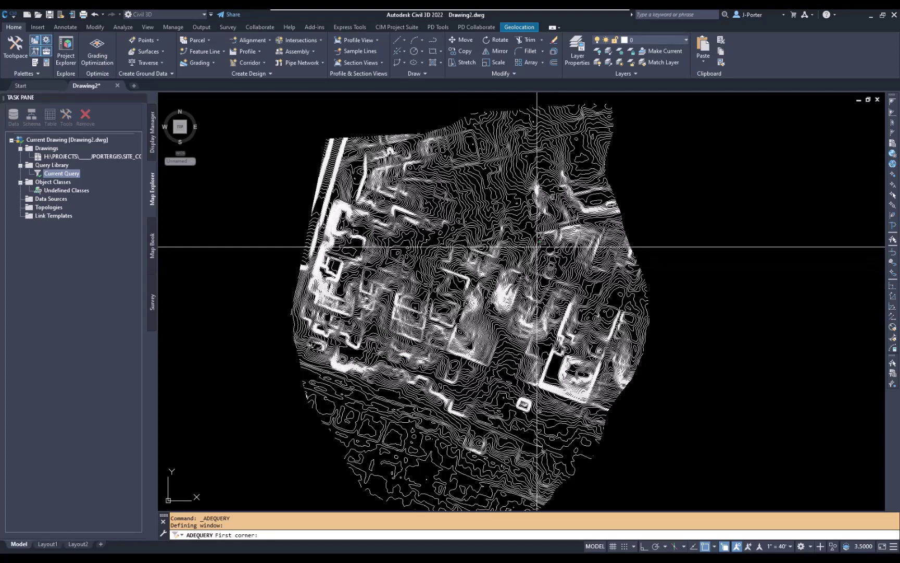
click(431, 371)
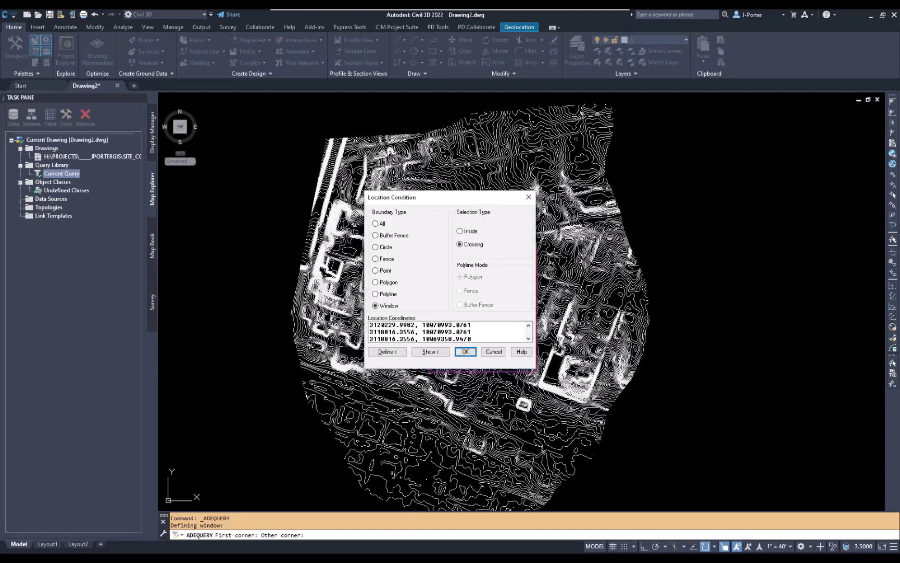
click(466, 352)
click(408, 353)
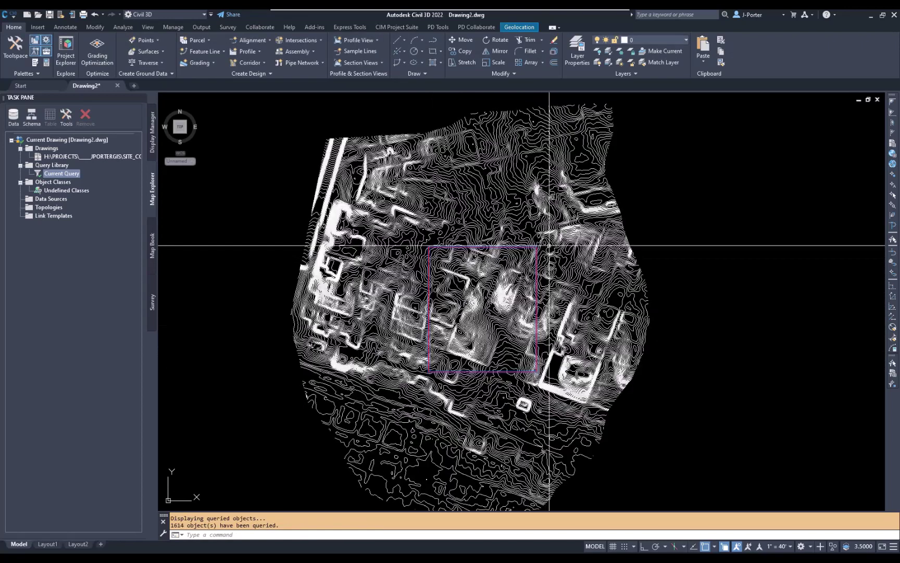
text(regen)
key(Return)
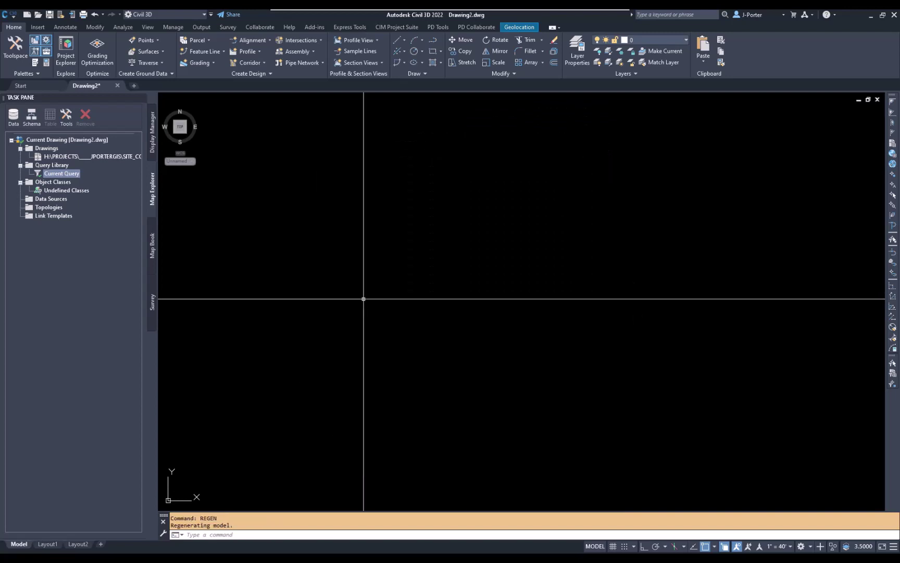
Step: Preview the crossing-window query results, then reopen the Current Query definition
right_click(72, 174)
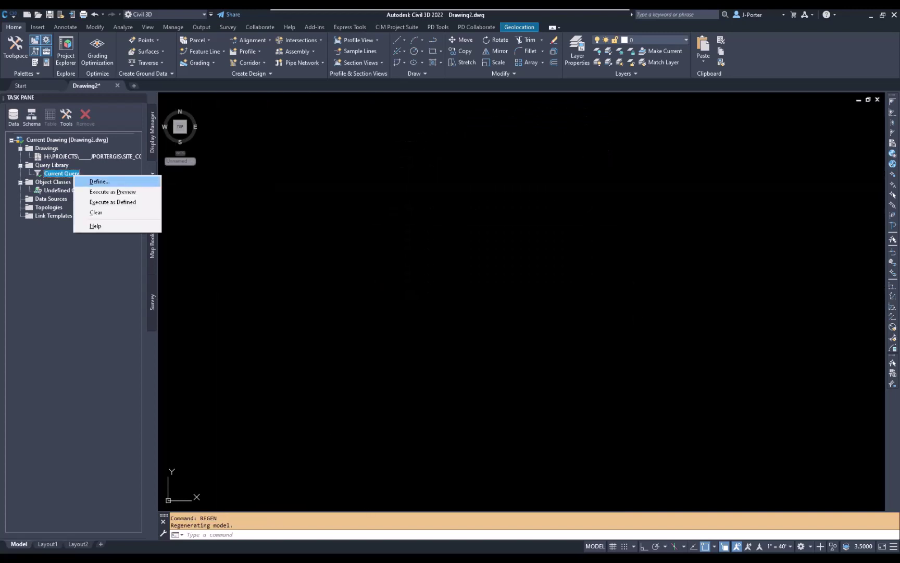
click(112, 192)
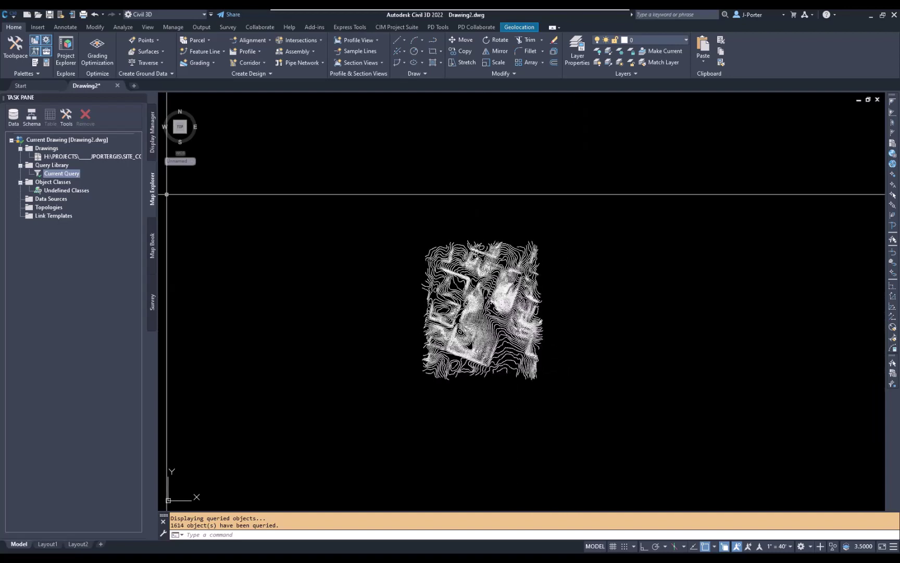
right_click(60, 172)
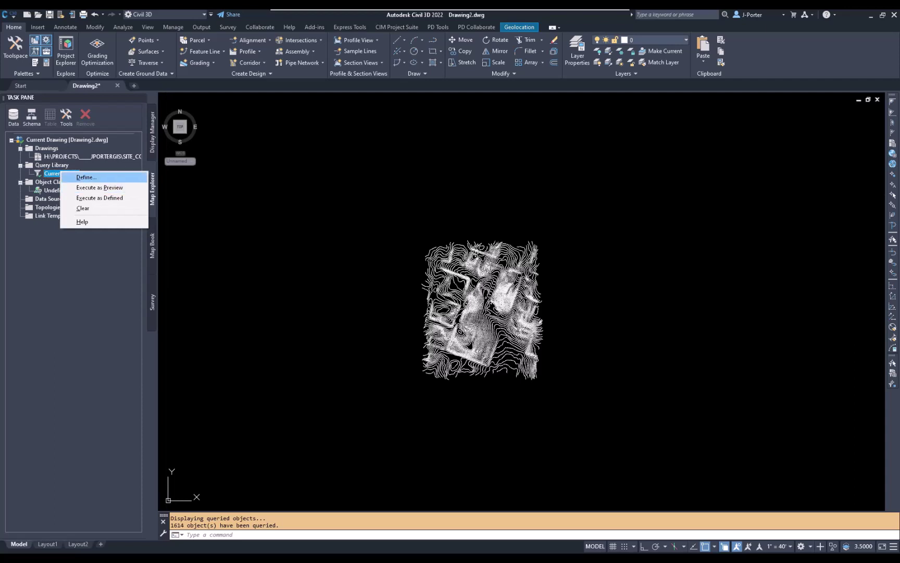
click(86, 178)
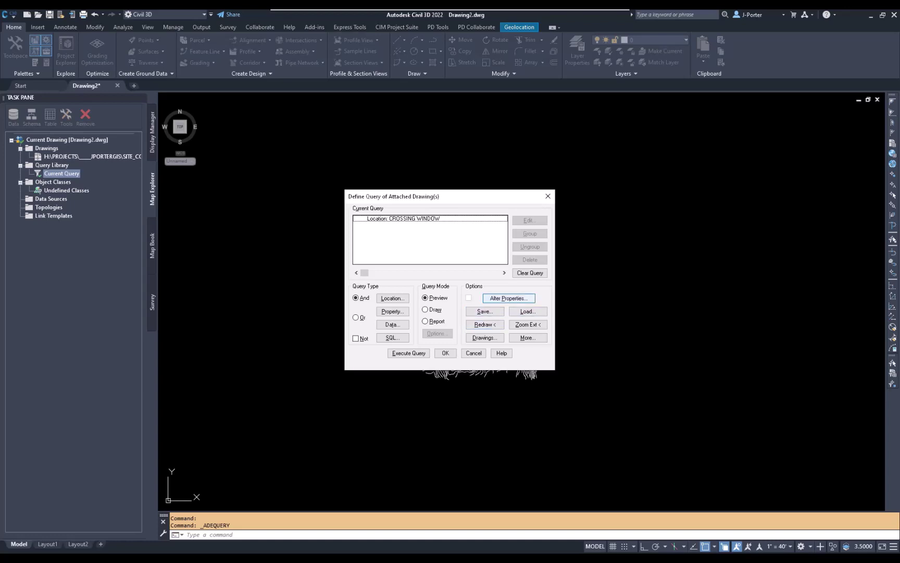
Step: Add an Alter Properties rule setting Elevation from the contour table's object data Elevation field
click(509, 298)
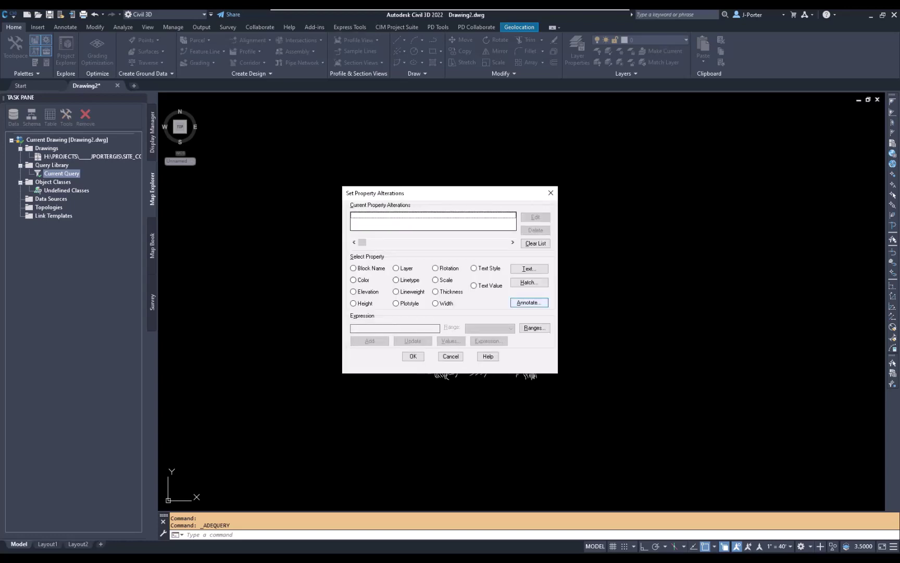
click(354, 291)
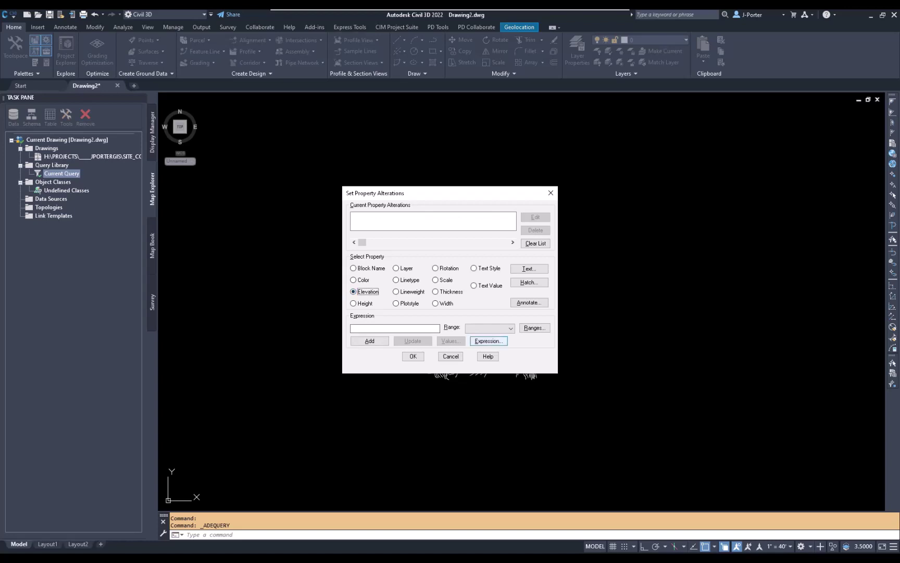
click(488, 341)
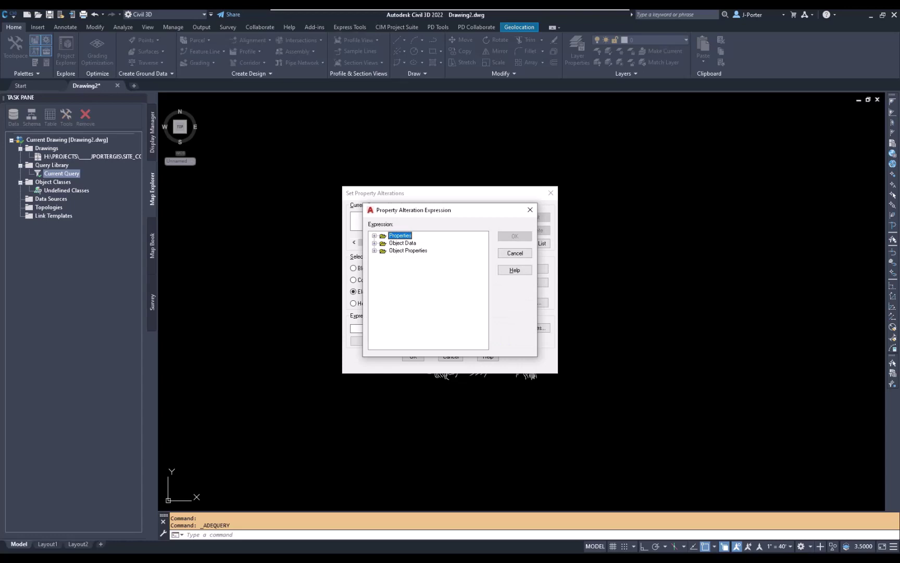
click(374, 243)
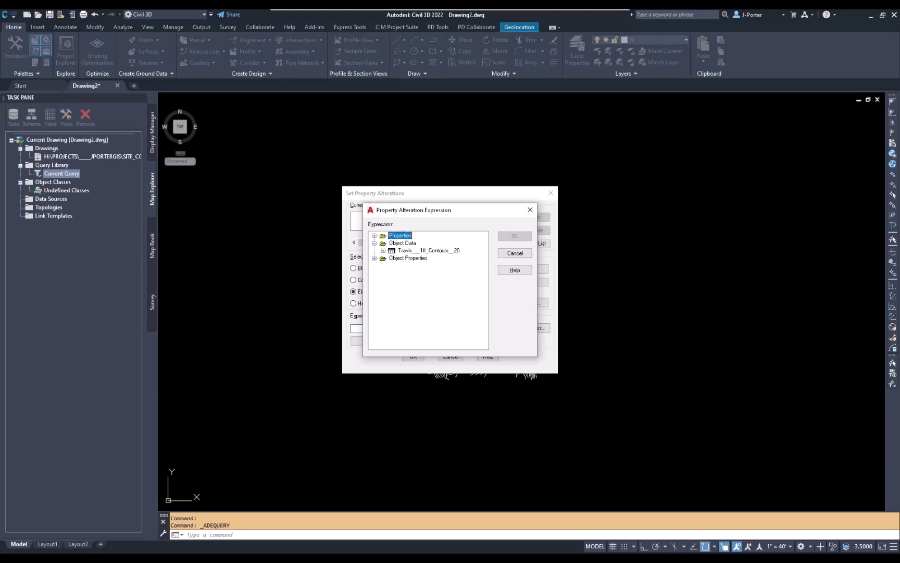
click(429, 251)
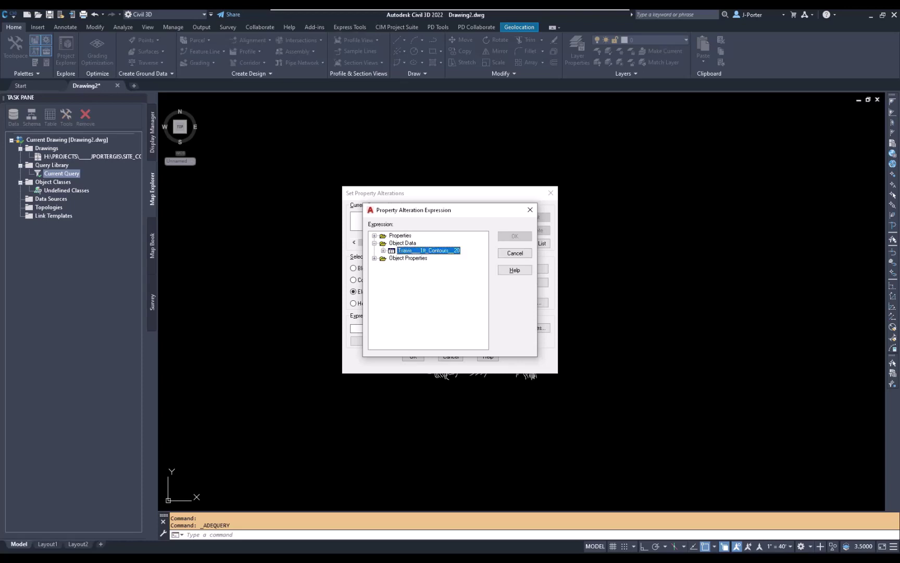
key(Right)
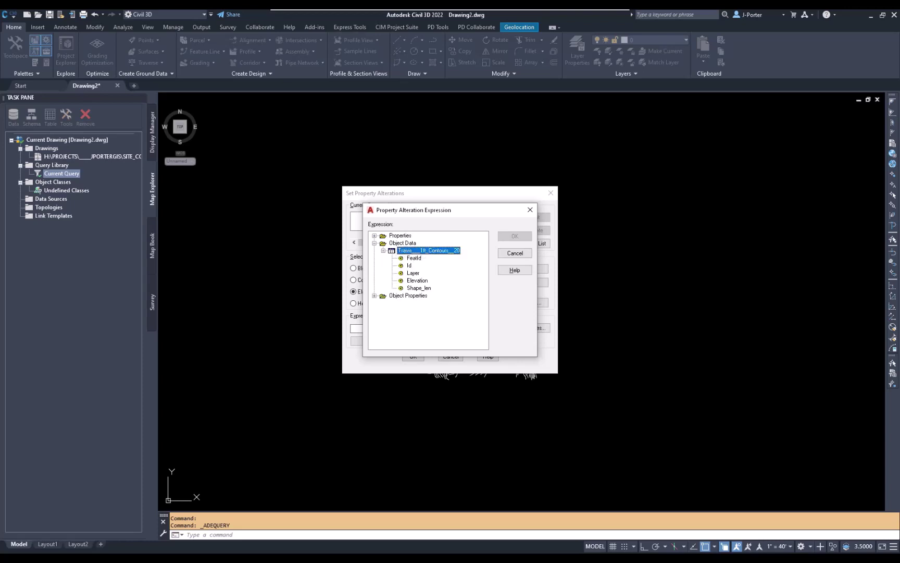
click(417, 280)
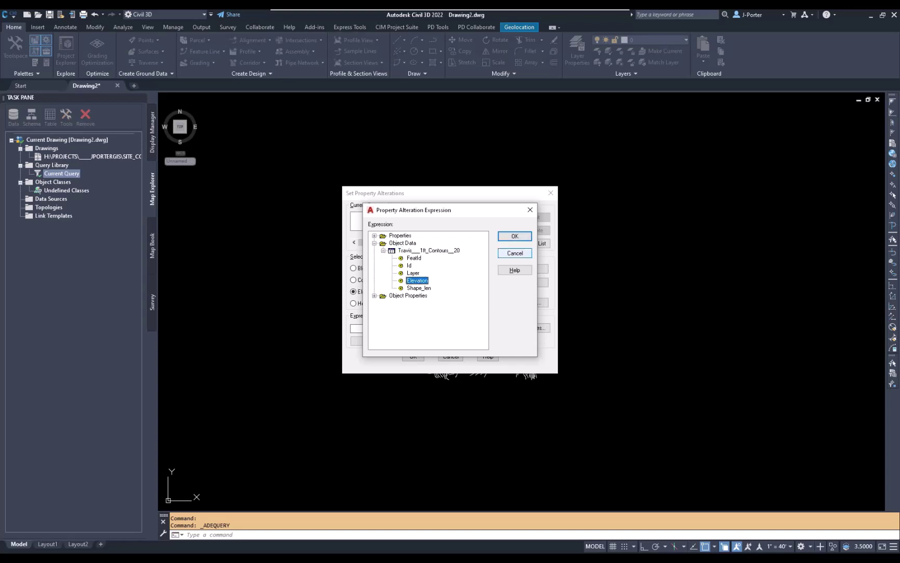
click(515, 236)
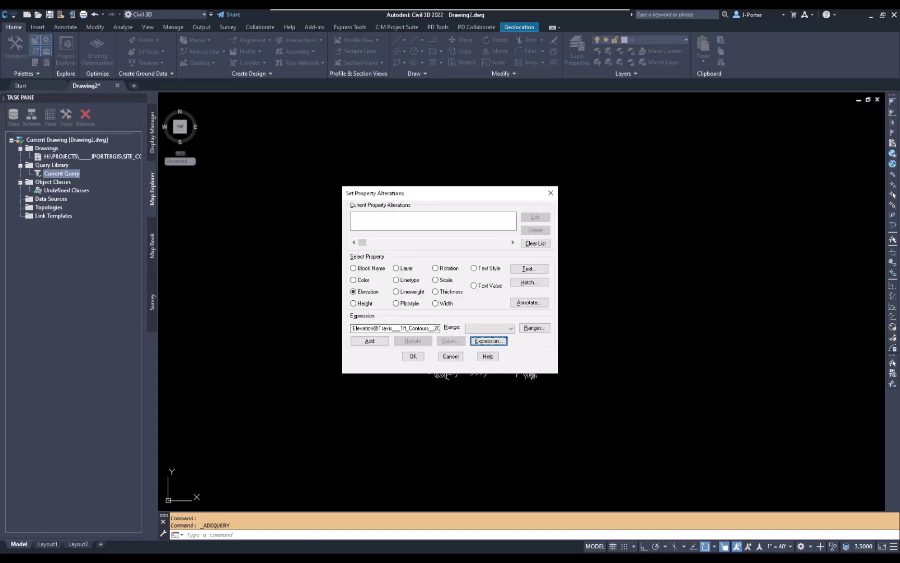
key(alt+a)
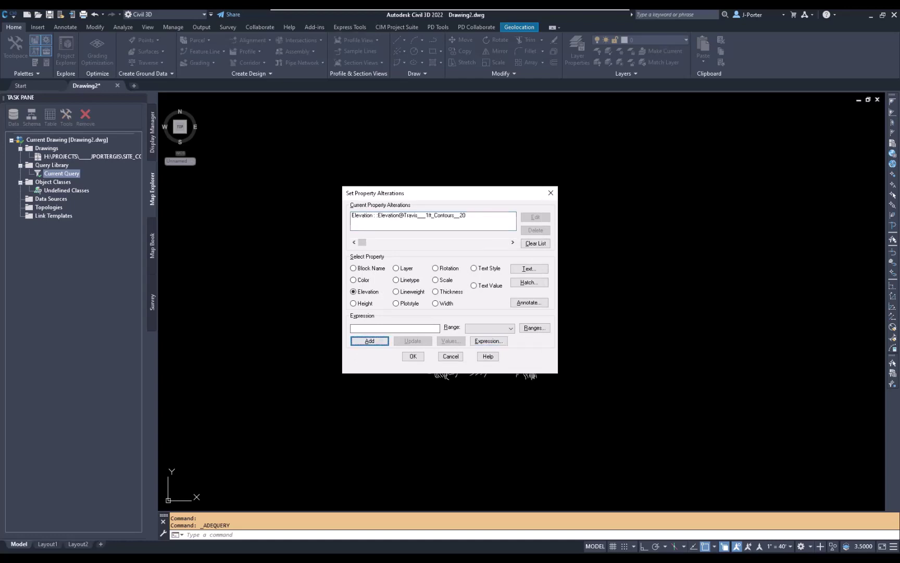
key(Return)
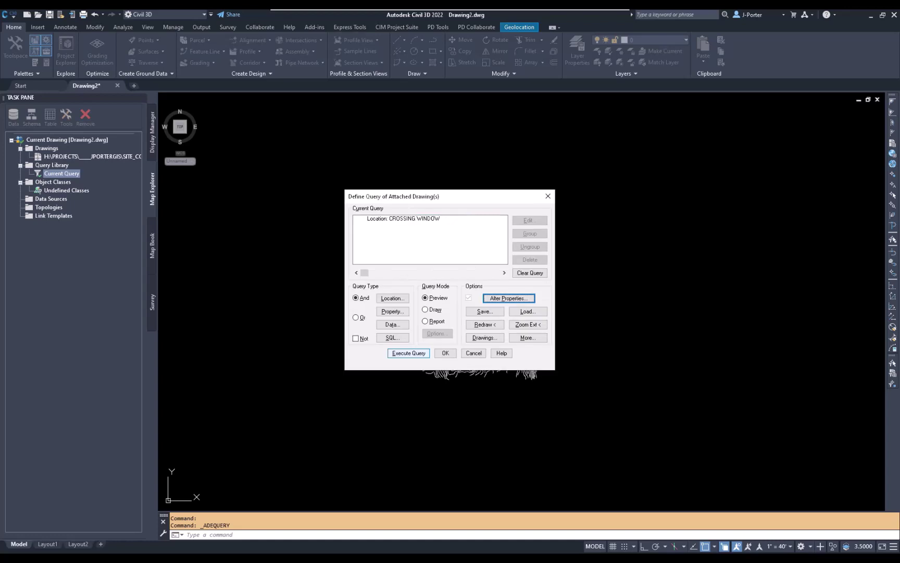
Step: Execute the query in Draw mode to draw 1,614 contours, cancelling the stray pick
key(alt+w)
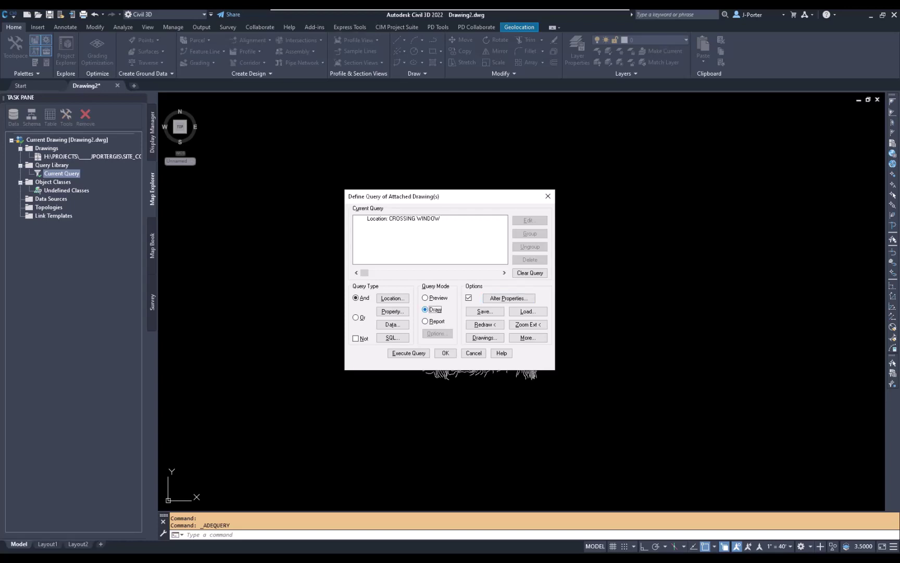
click(408, 353)
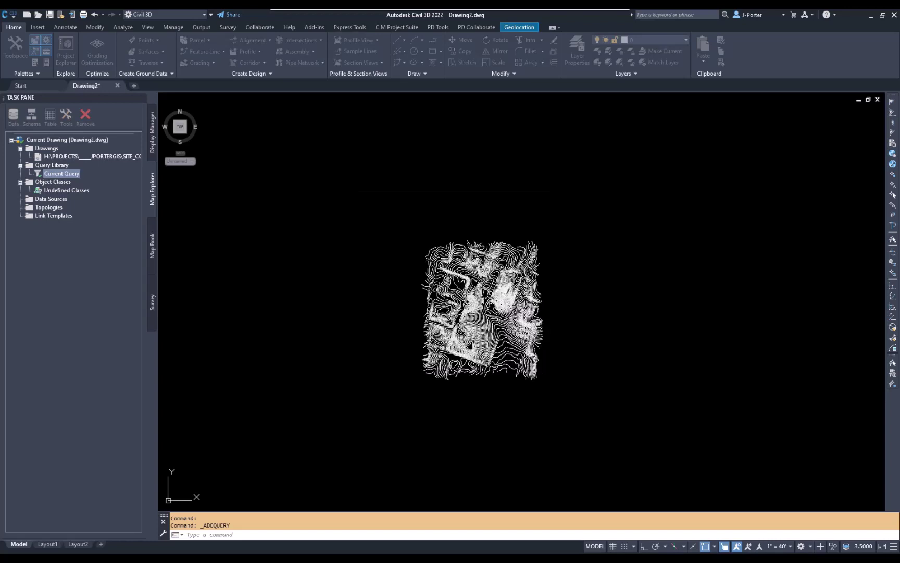
click(528, 287)
key(Escape)
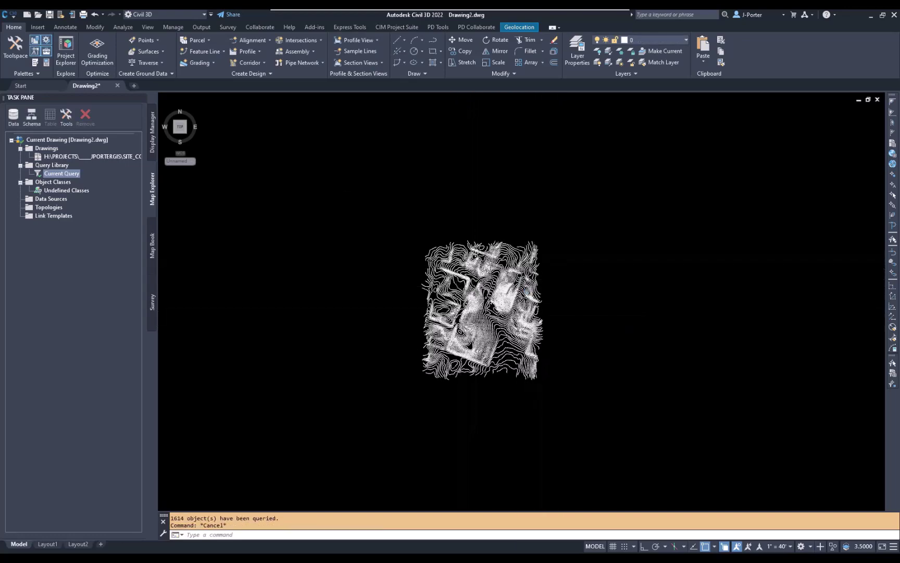
scroll(526, 265, up, 5)
scroll(490, 177, down, 5)
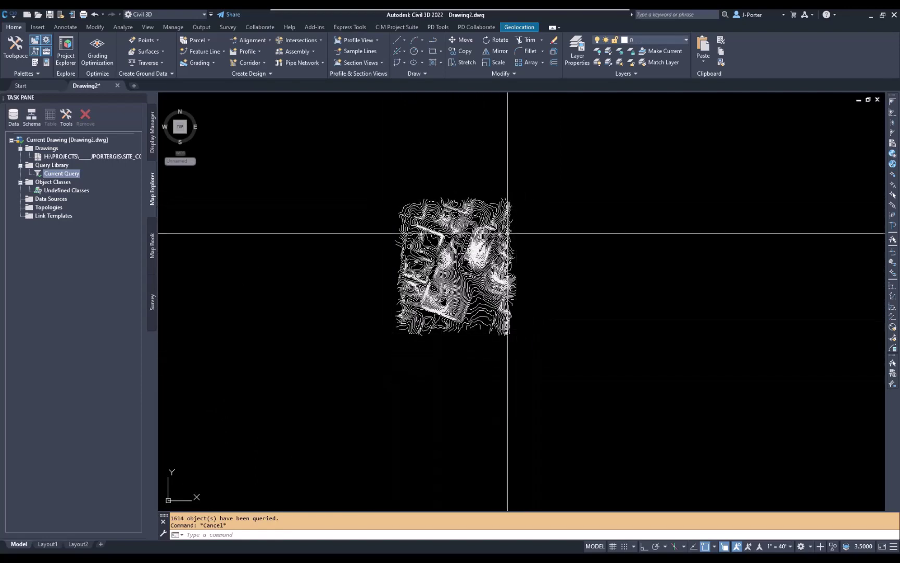
scroll(521, 293, down, 5)
scroll(520, 293, up, 5)
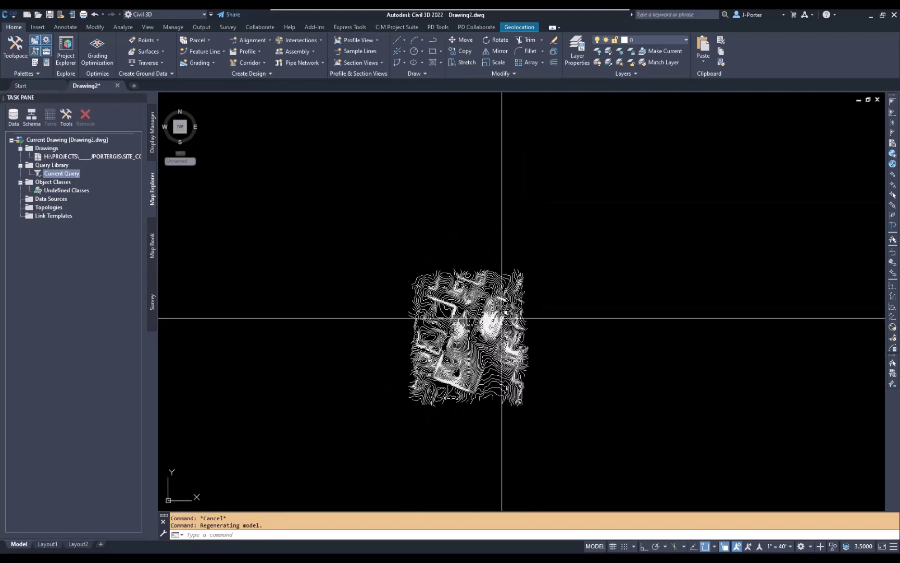
scroll(501, 317, up, 5)
click(543, 263)
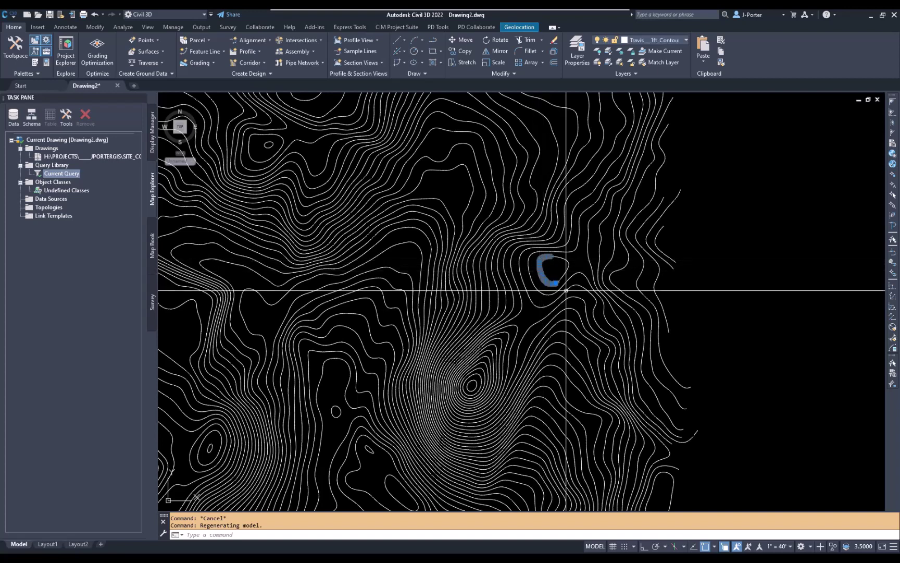
right_click(564, 272)
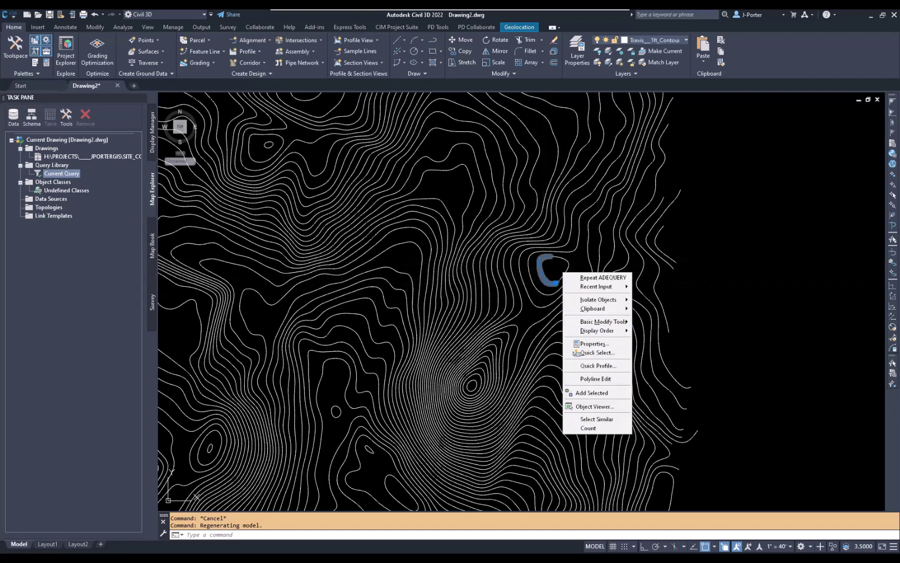
click(594, 344)
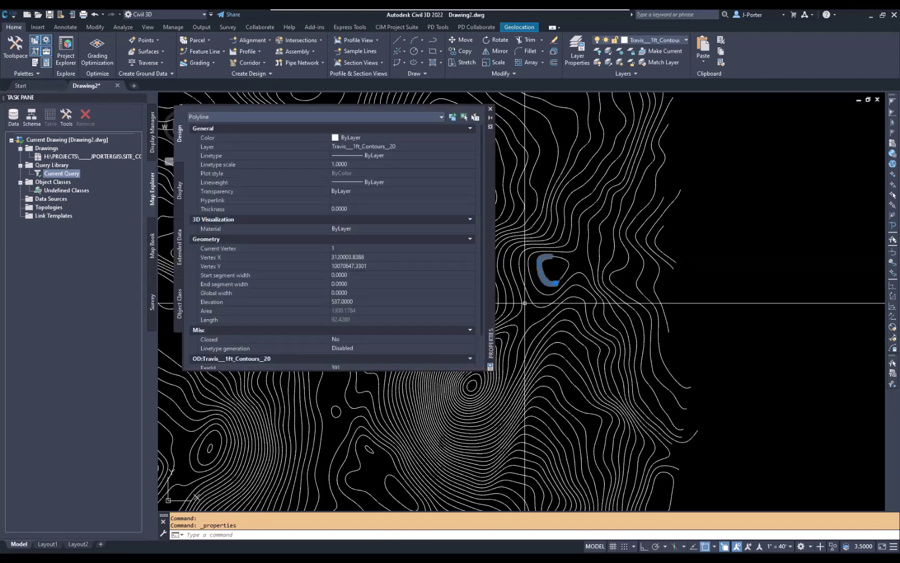
click(354, 302)
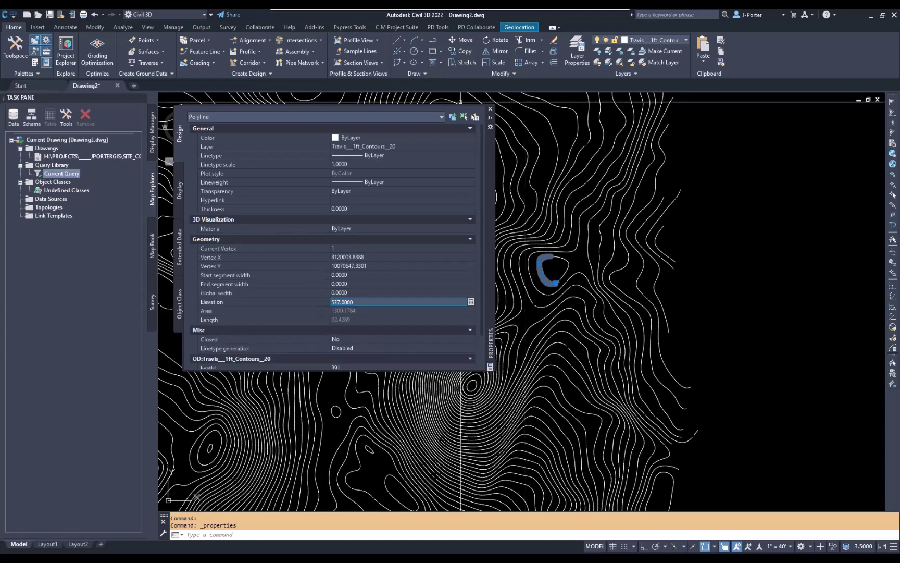
click(490, 108)
key(Escape)
key(Escape)
scroll(396, 302, down, 5)
scroll(417, 300, up, 3)
middle_drag(428, 308, 390, 252)
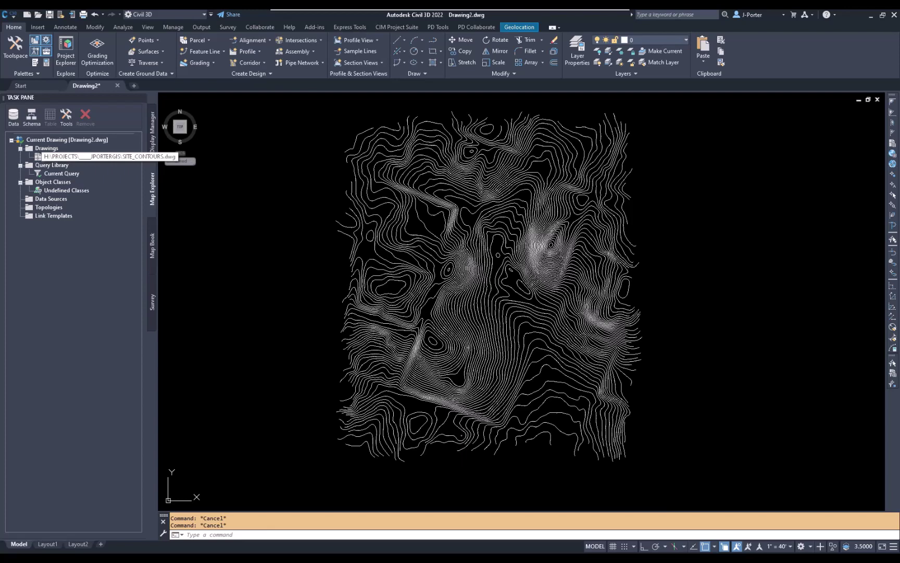
Step: Detach SITE_CONTOURS.dwg in Map Explorer and close the Task Pane
click(78, 157)
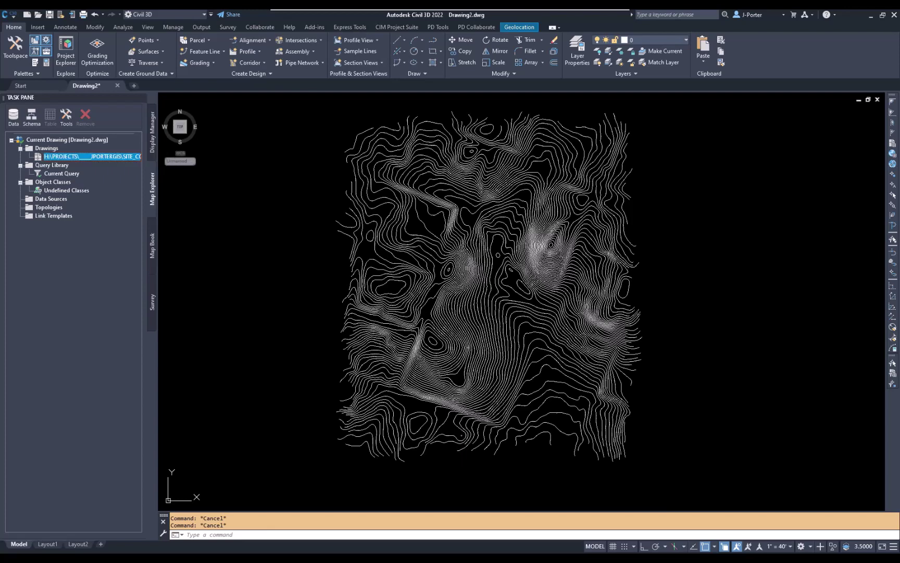
right_click(75, 157)
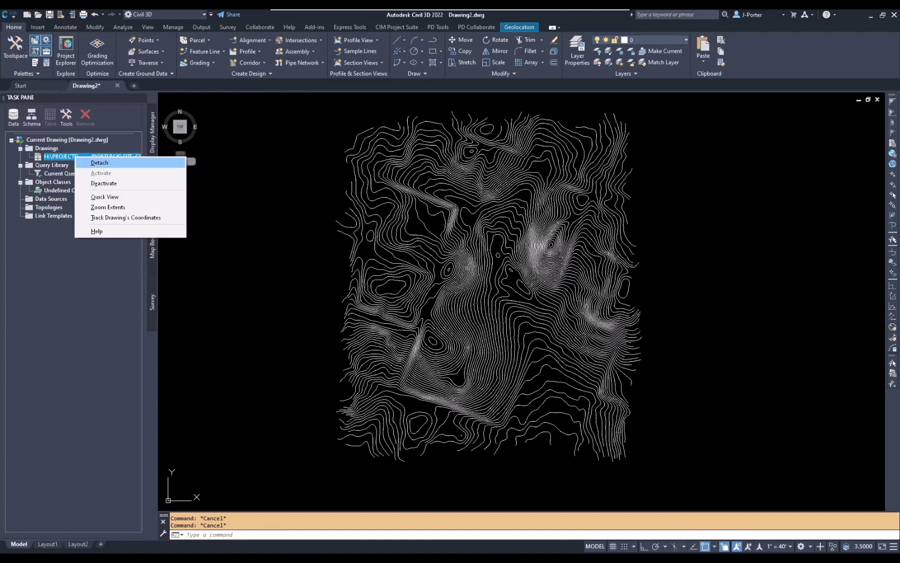
click(99, 162)
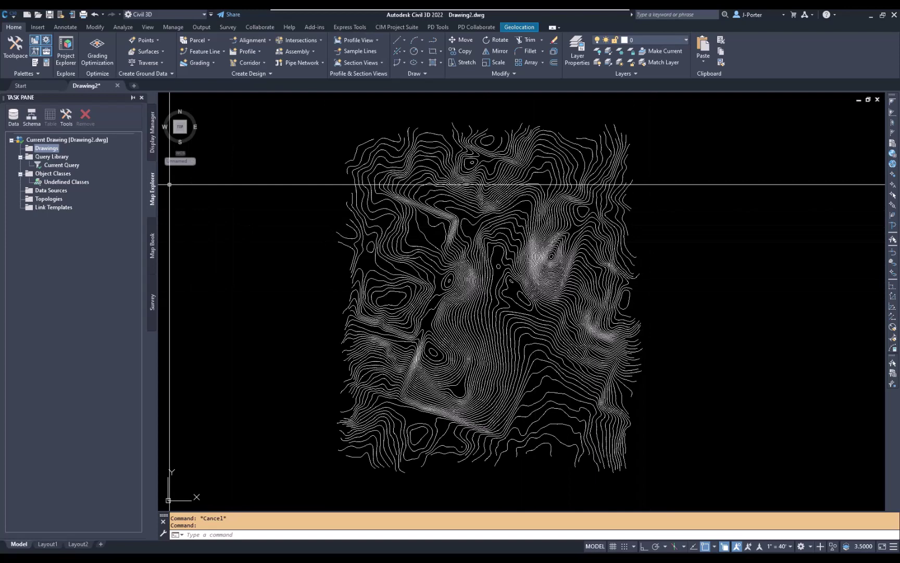
click(142, 97)
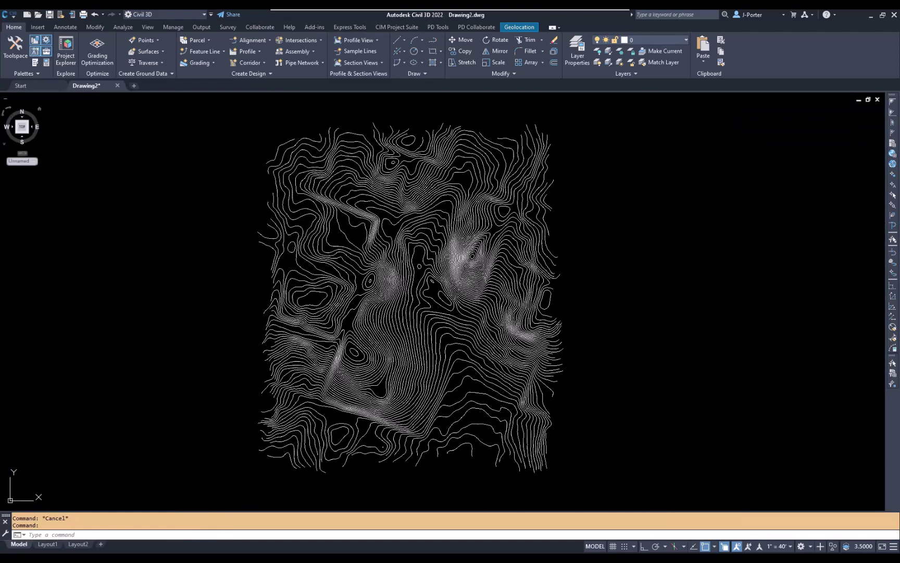